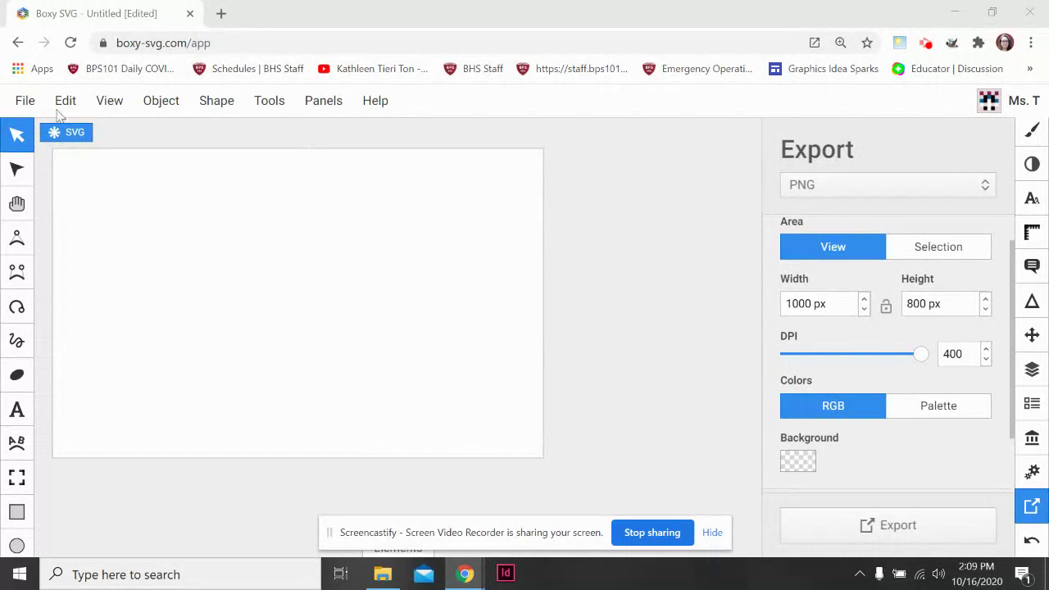
# Step: Import the Art Sketch image from the Downloads folder into the drawing
pyautogui.click(24, 100)
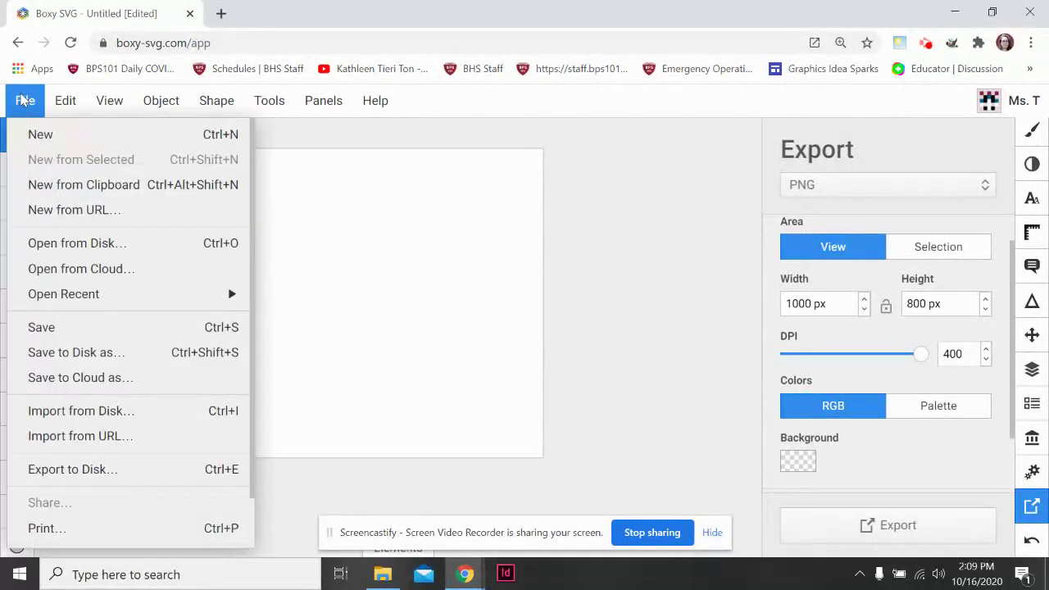
pyautogui.click(144, 410)
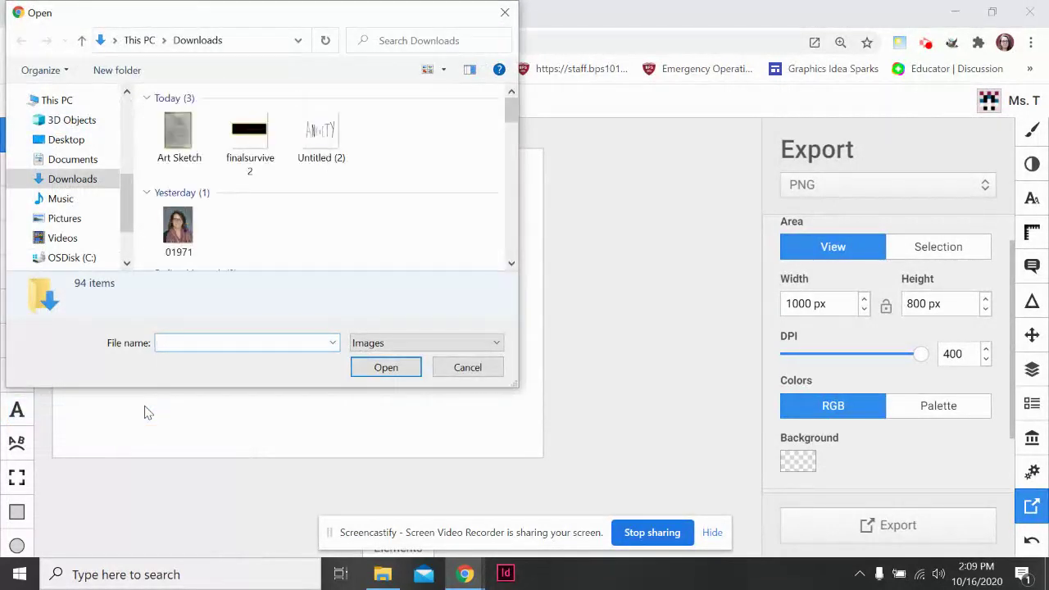
pyautogui.click(179, 138)
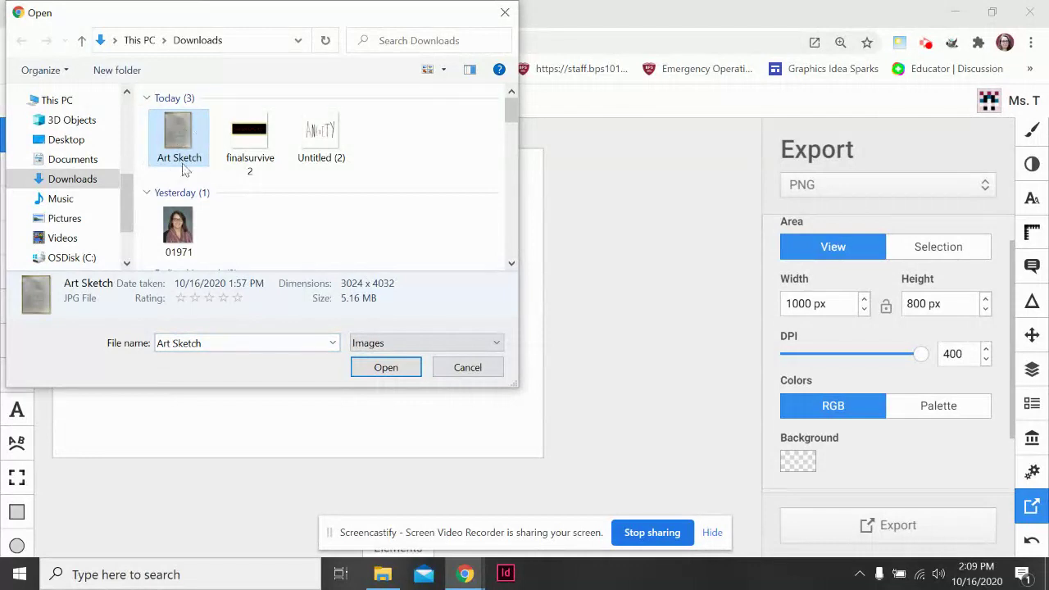
pyautogui.click(386, 368)
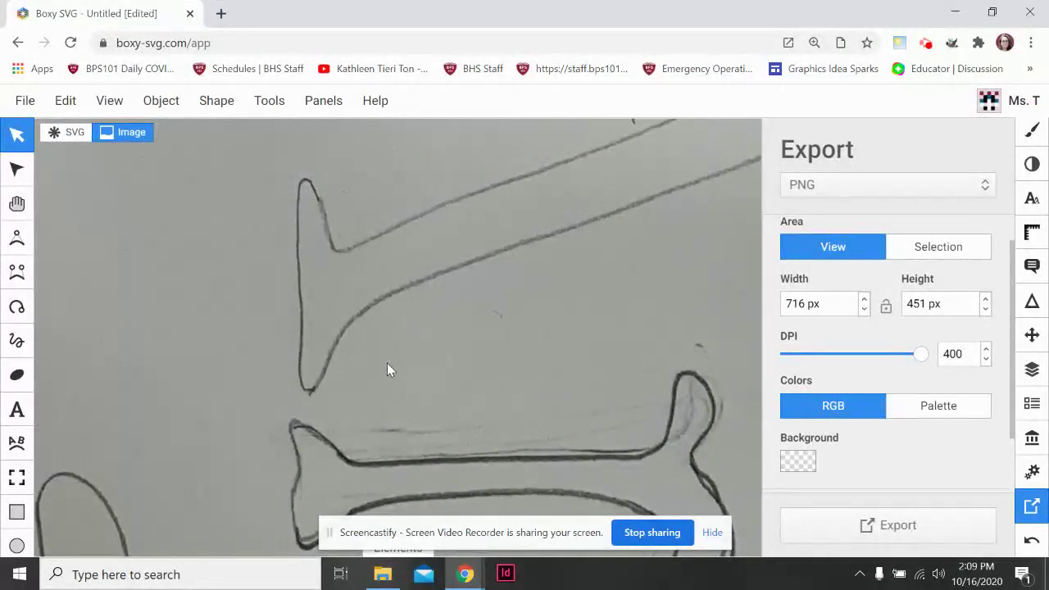
# Step: Rotate the imported sketch 90° counterclockwise so that the word Art reads upright
pyautogui.hotkey('ctrl', '0')
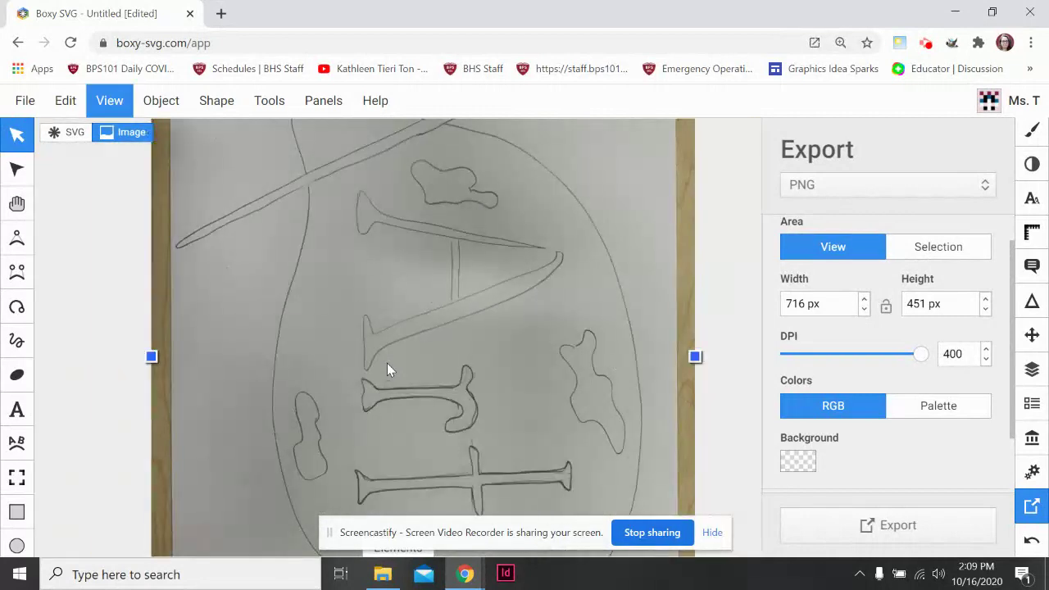
pyautogui.hotkey('ctrl', '-')
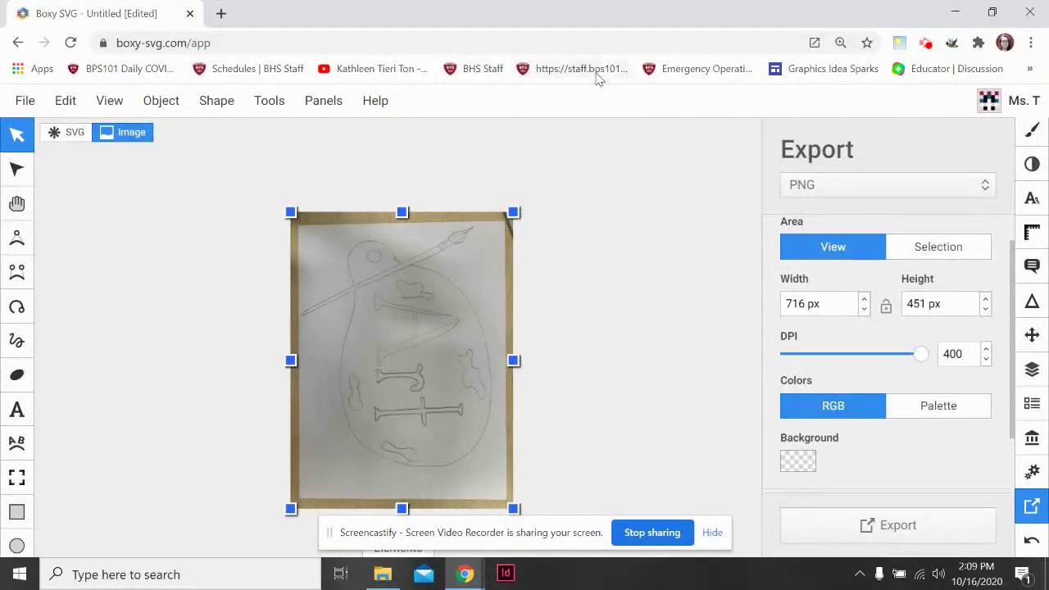
pyautogui.click(713, 533)
pyautogui.click(479, 278)
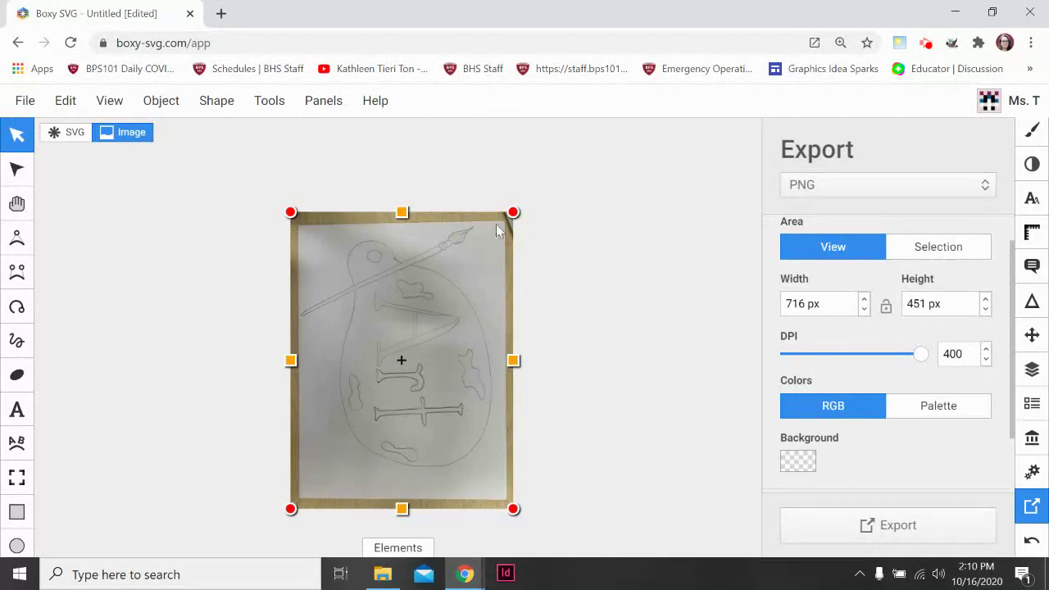
pyautogui.moveTo(513, 213); pyautogui.dragTo(290, 284)
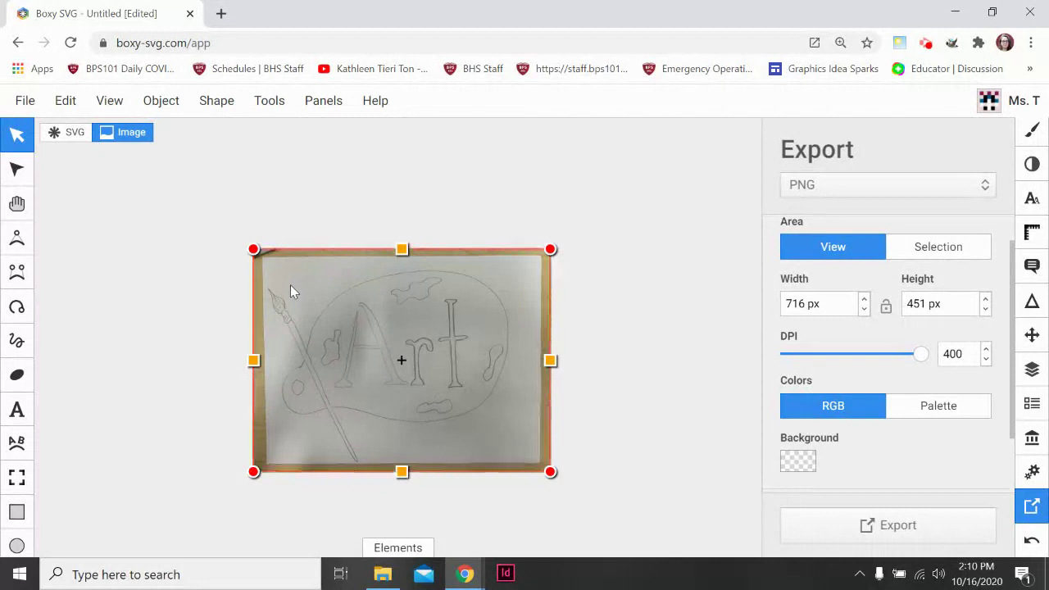
# Step: Scale the sketch image down proportionally to about the artboard's size and position it over the artboard
pyautogui.click(496, 291)
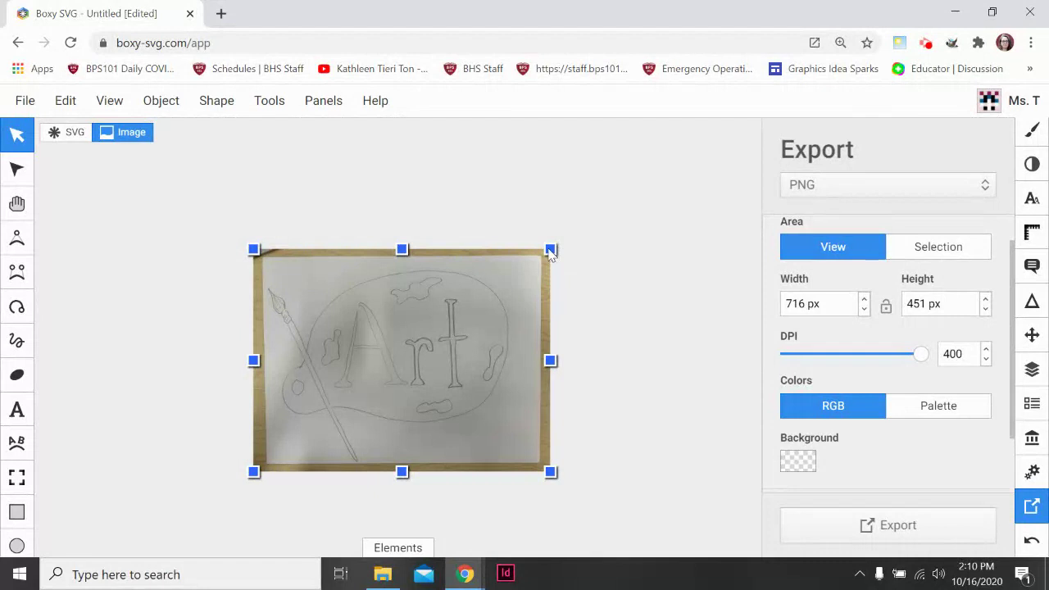
pyautogui.moveTo(550, 252); pyautogui.dragTo(405, 343)
pyautogui.moveTo(379, 410); pyautogui.dragTo(388, 383)
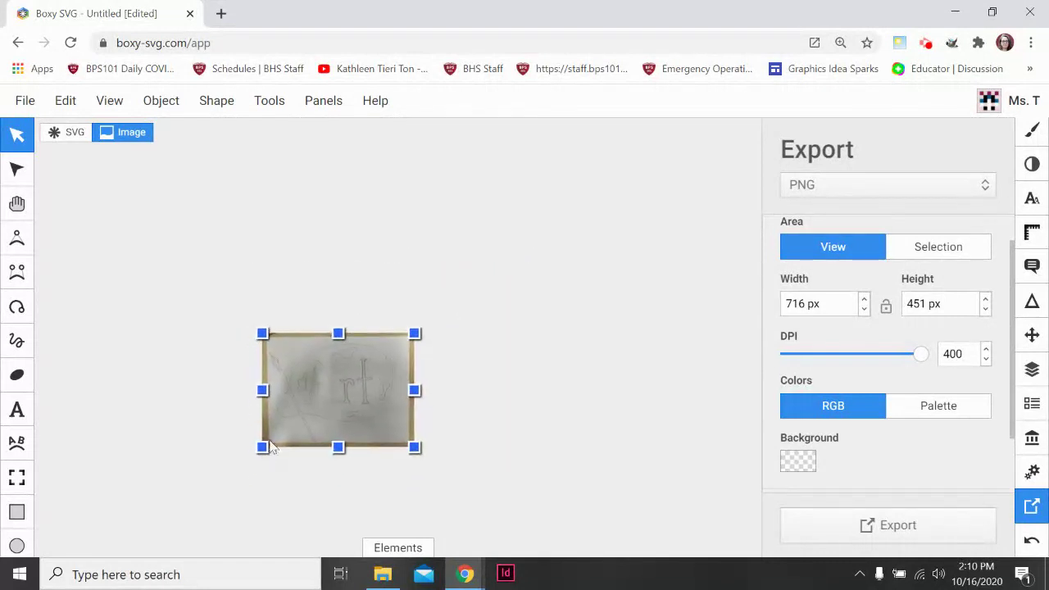
pyautogui.moveTo(263, 448); pyautogui.dragTo(378, 367)
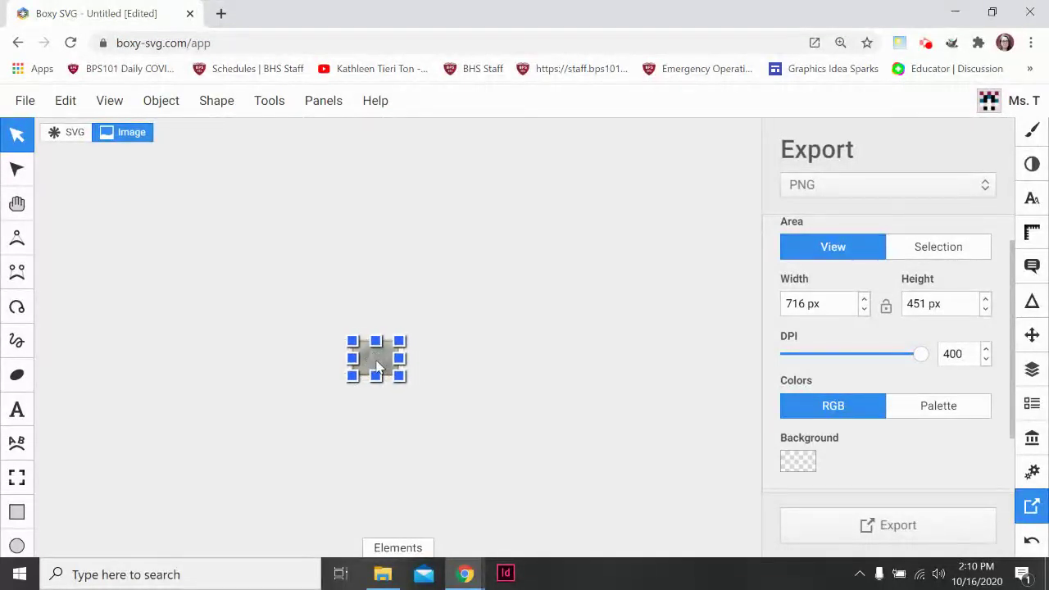
pyautogui.click(482, 319)
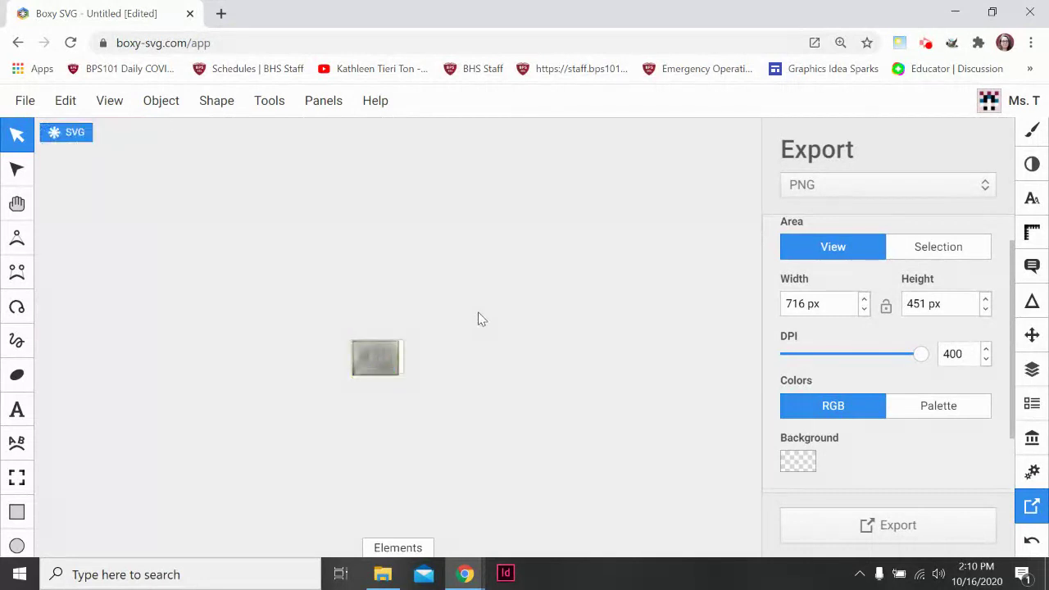
# Step: Resize the default view to 684 by 502 px so the artboard surrounds the whole sketch with a small margin
pyautogui.hotkey('ctrl', '+')
pyautogui.hotkey('ctrl', '+')
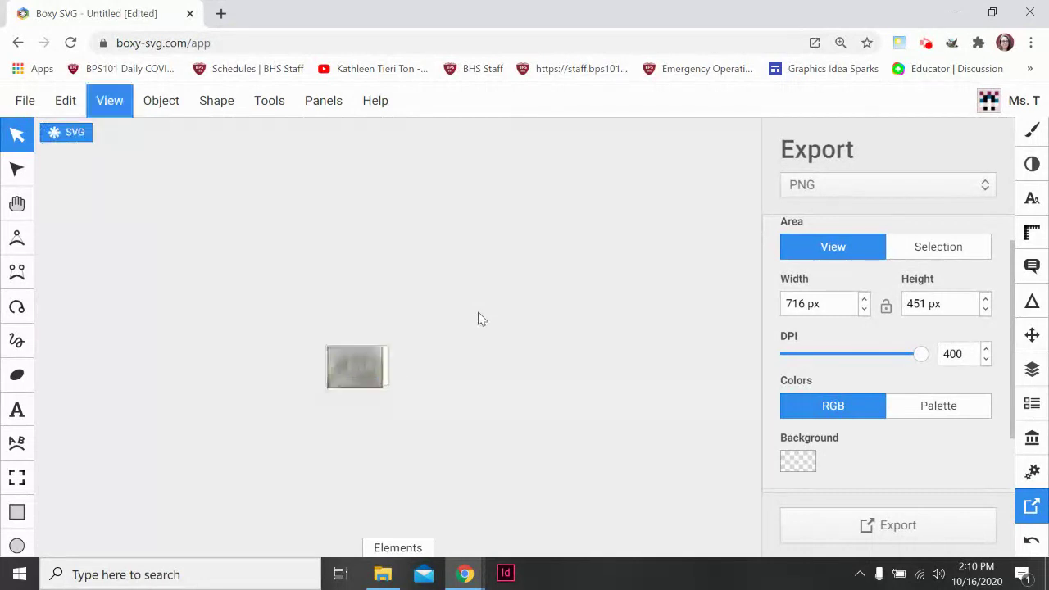
pyautogui.click(15, 205)
pyautogui.moveTo(68, 447); pyautogui.dragTo(312, 241)
pyautogui.hotkey('ctrl', '+')
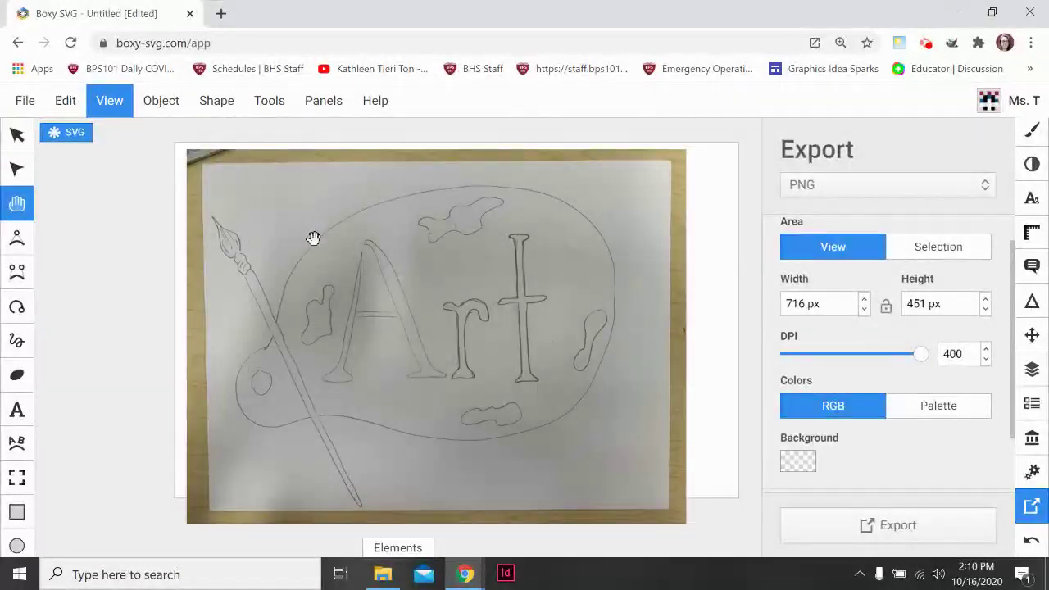
pyautogui.moveTo(360, 263); pyautogui.dragTo(342, 274)
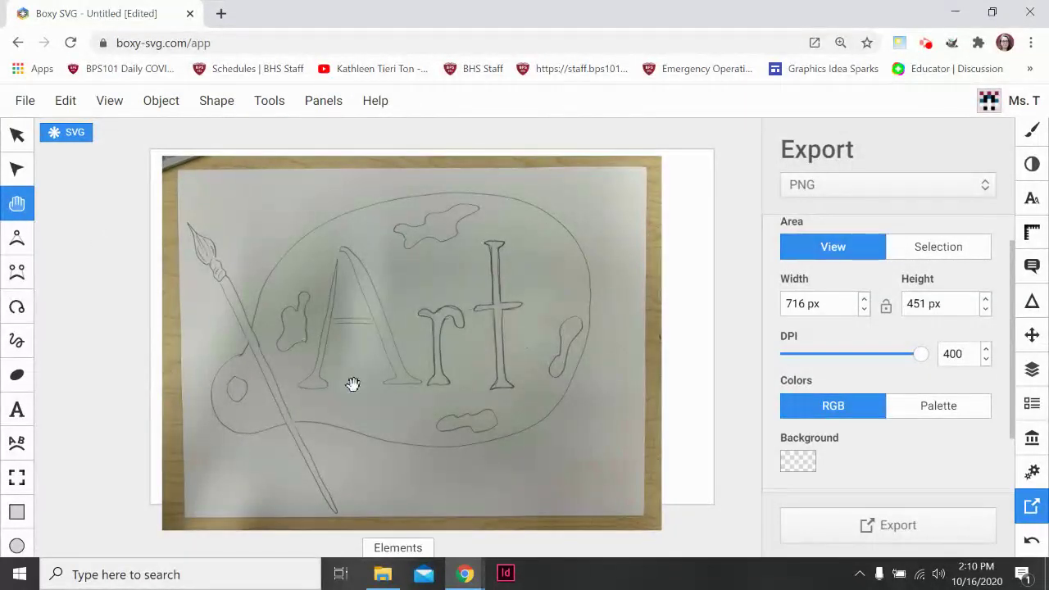
pyautogui.click(16, 134)
pyautogui.click(298, 322)
pyautogui.click(297, 322)
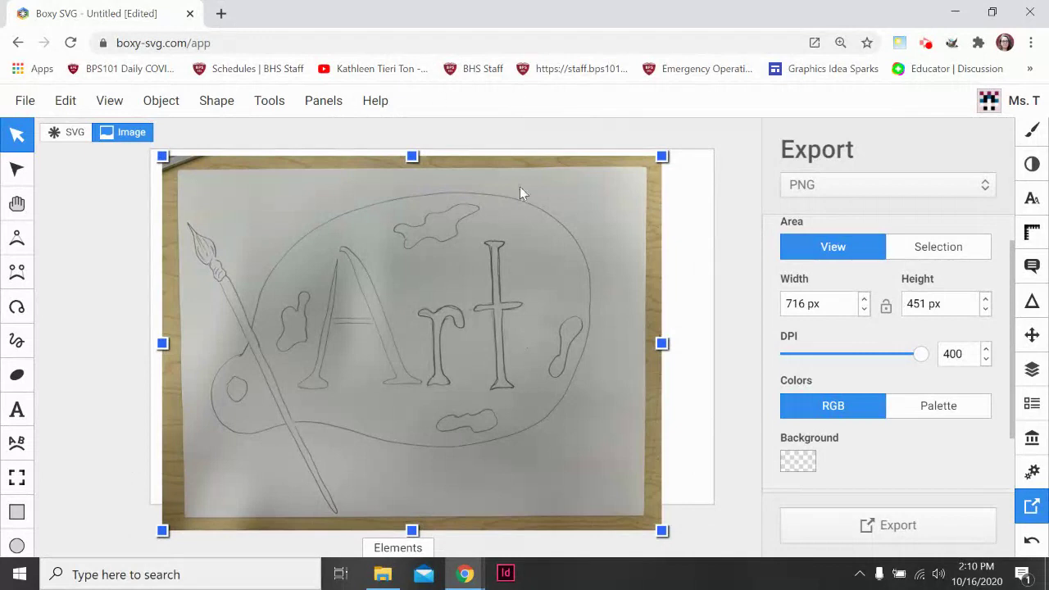
pyautogui.click(118, 456)
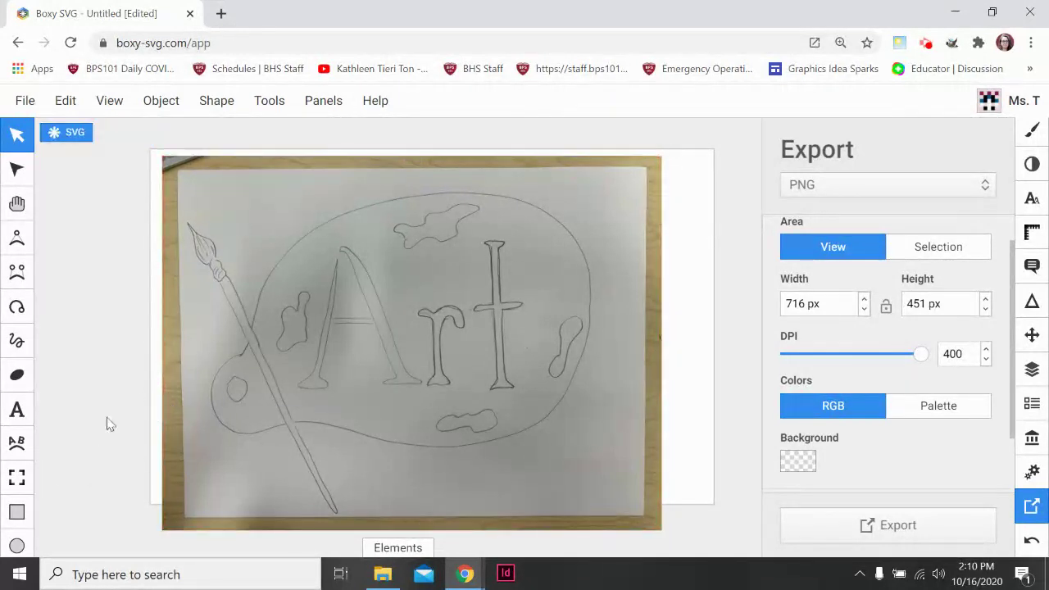
pyautogui.click(18, 478)
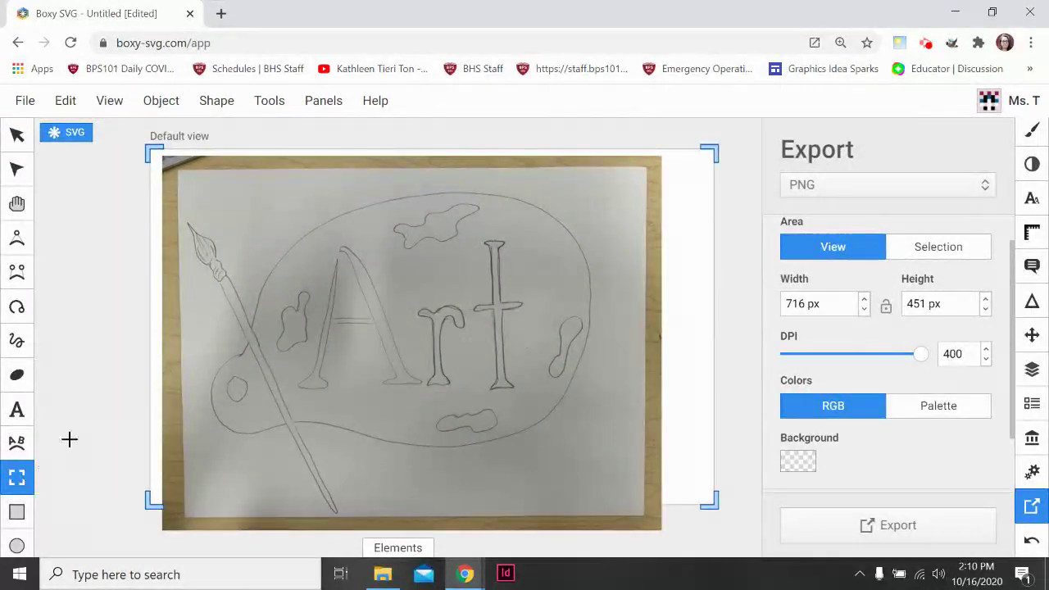
pyautogui.moveTo(153, 150)
pyautogui.mouseDown()
pyautogui.moveTo(163, 156)
pyautogui.moveTo(142, 144)
pyautogui.mouseUp()
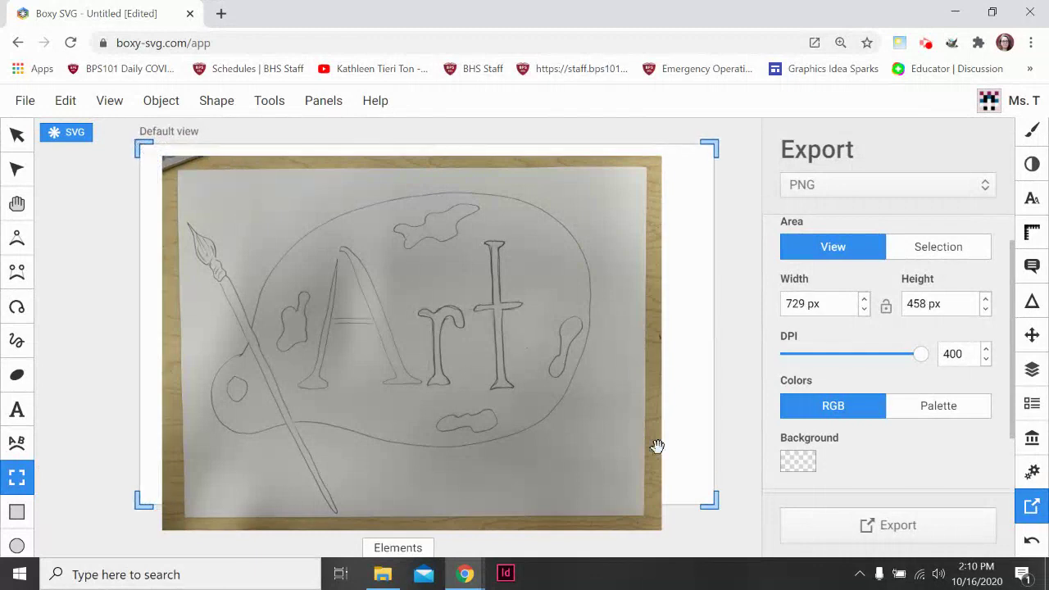
pyautogui.moveTo(703, 503); pyautogui.dragTo(680, 541)
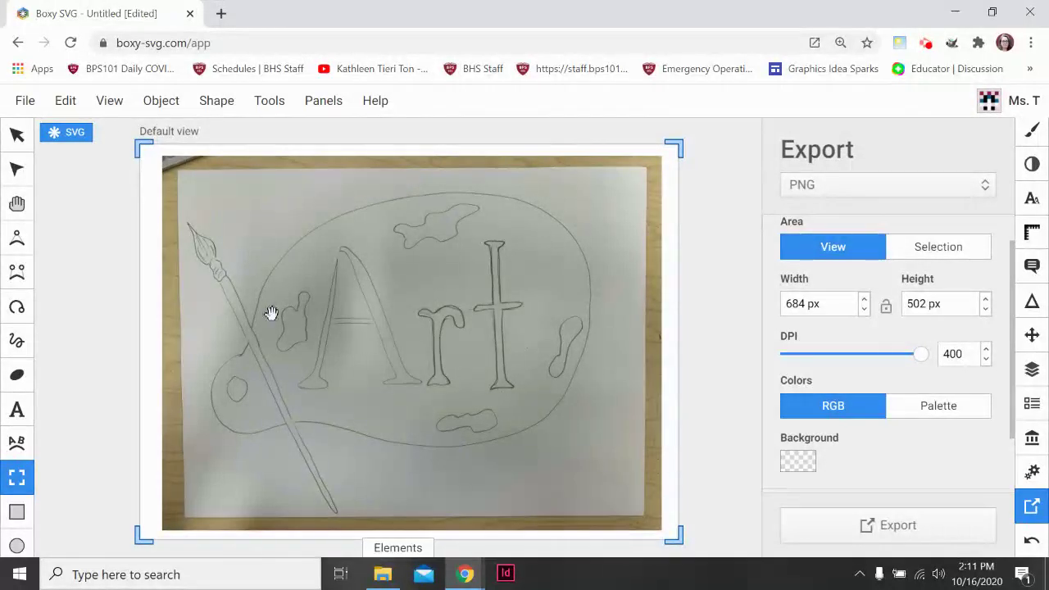
pyautogui.click(17, 134)
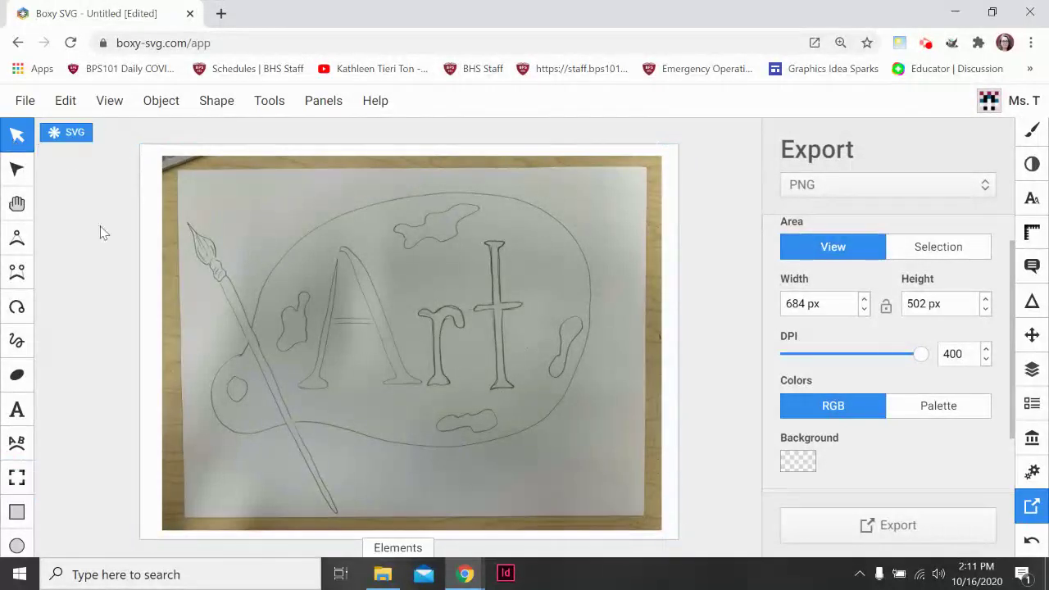
pyautogui.click(222, 242)
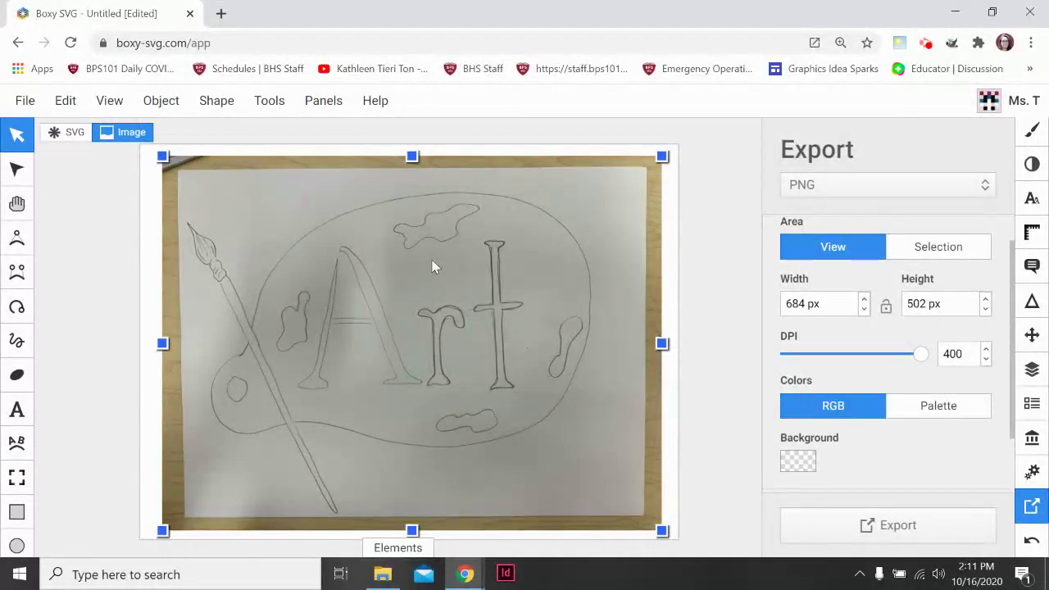
pyautogui.click(142, 315)
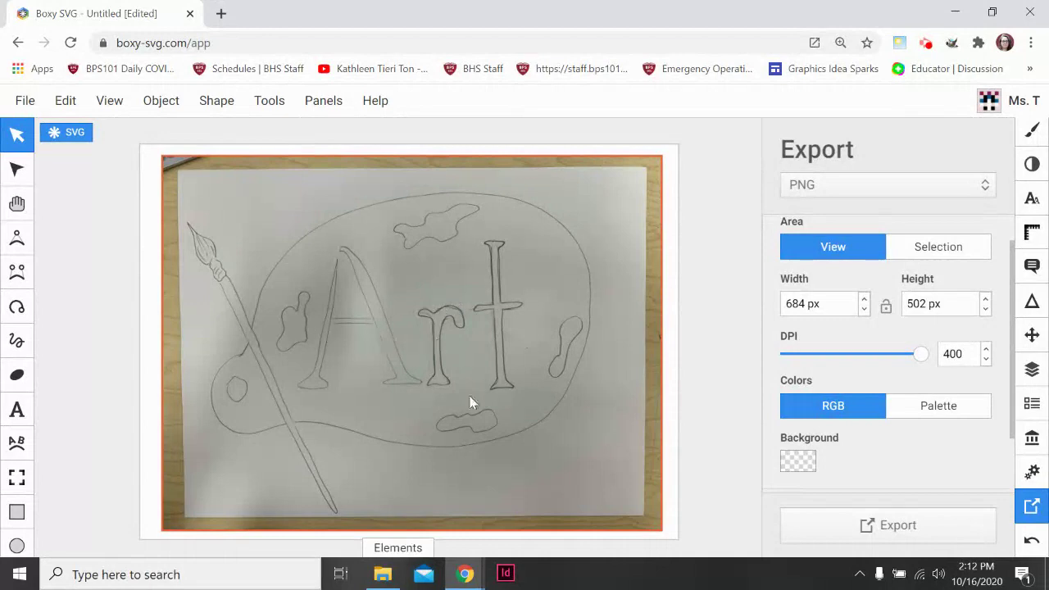
pyautogui.click(680, 320)
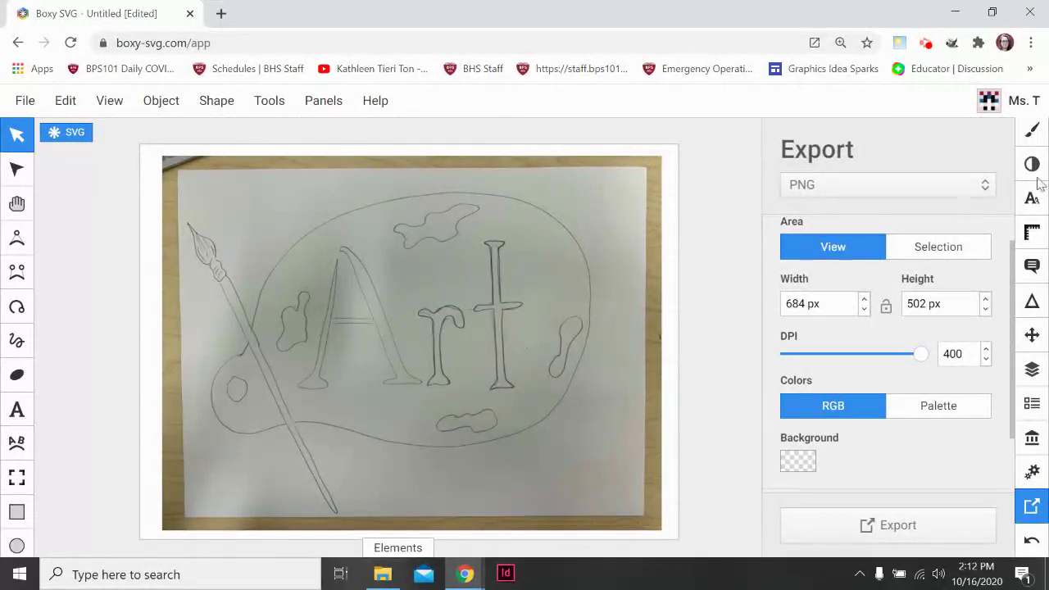
# Step: Lock the sketch image in the object list and test selecting it on the canvas
pyautogui.click(1032, 336)
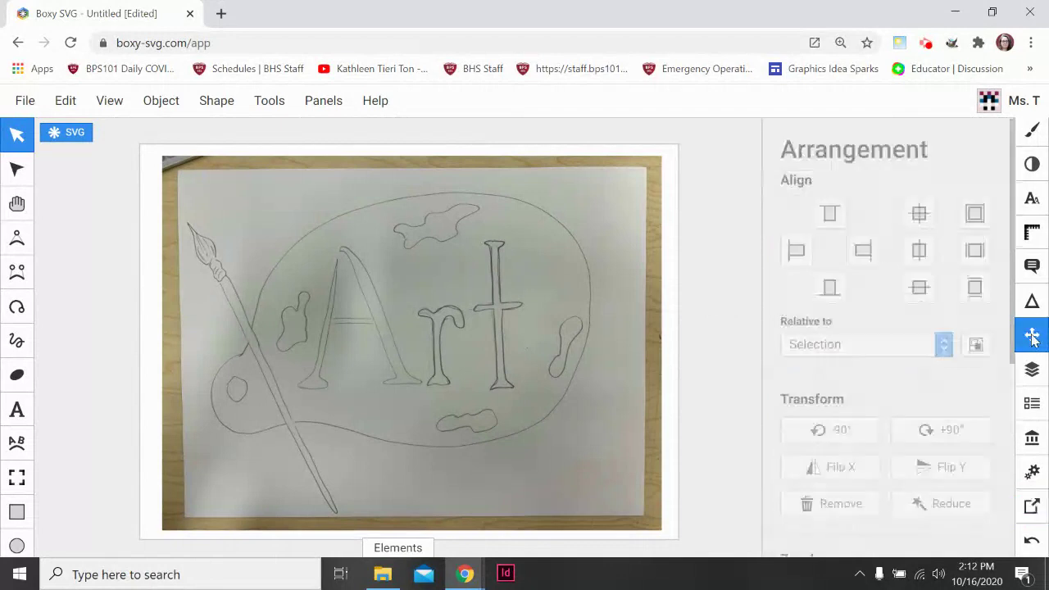
pyautogui.click(1034, 370)
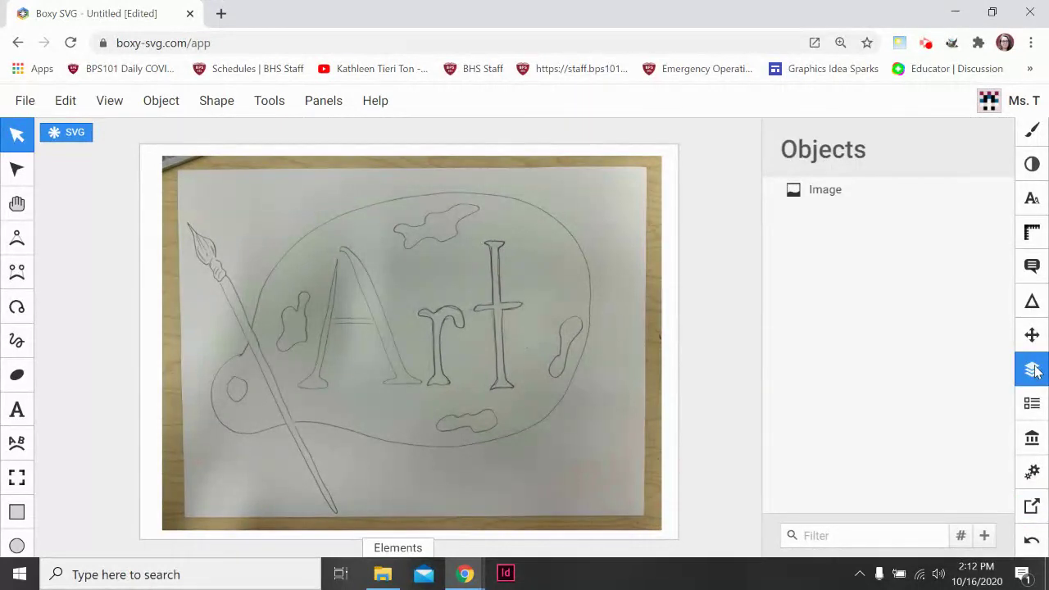
pyautogui.click(603, 273)
pyautogui.click(604, 273)
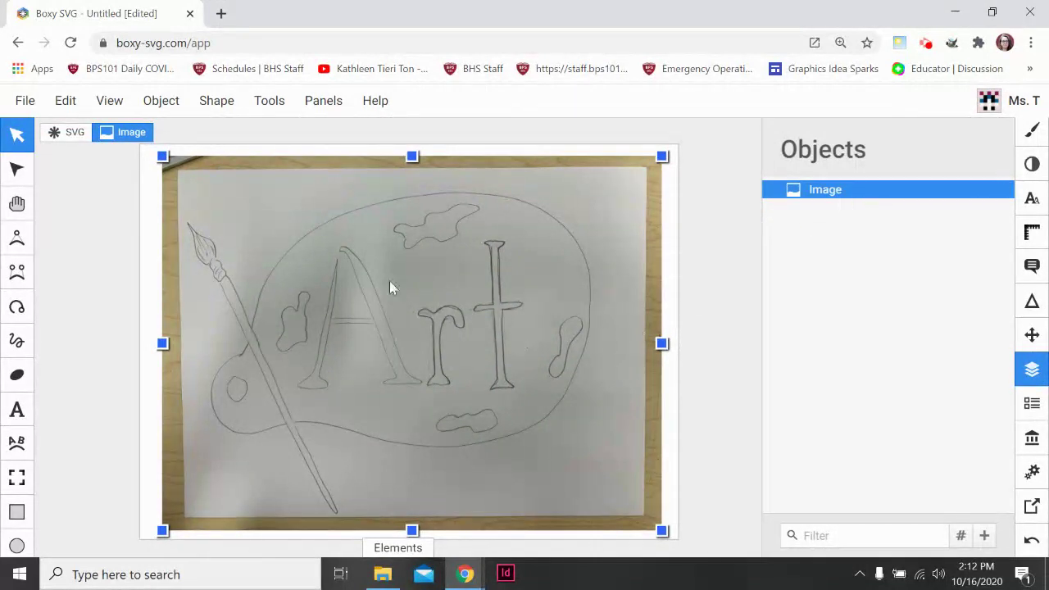
pyautogui.click(985, 192)
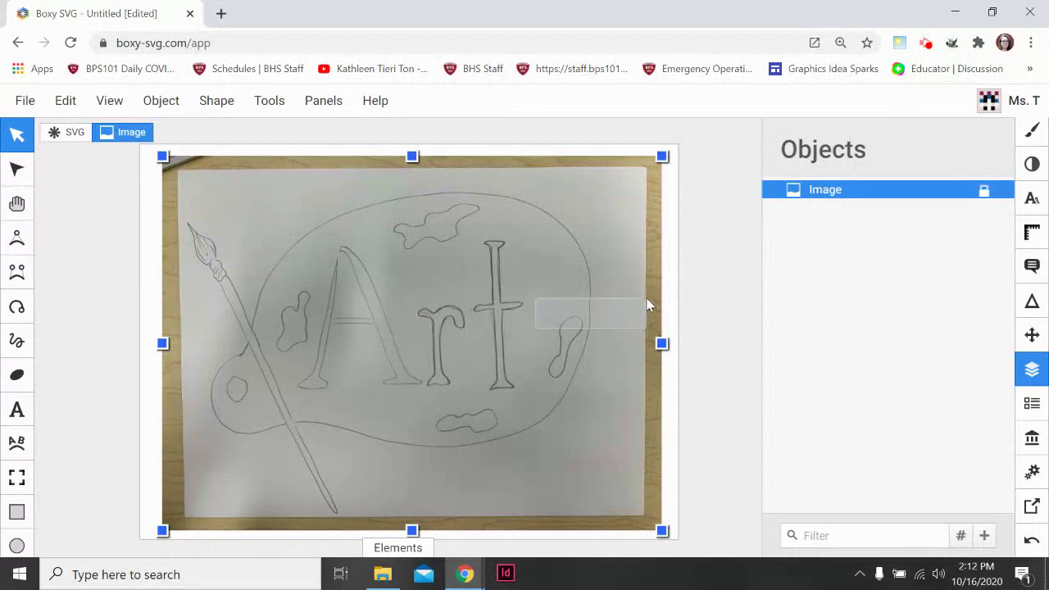
pyautogui.click(598, 323)
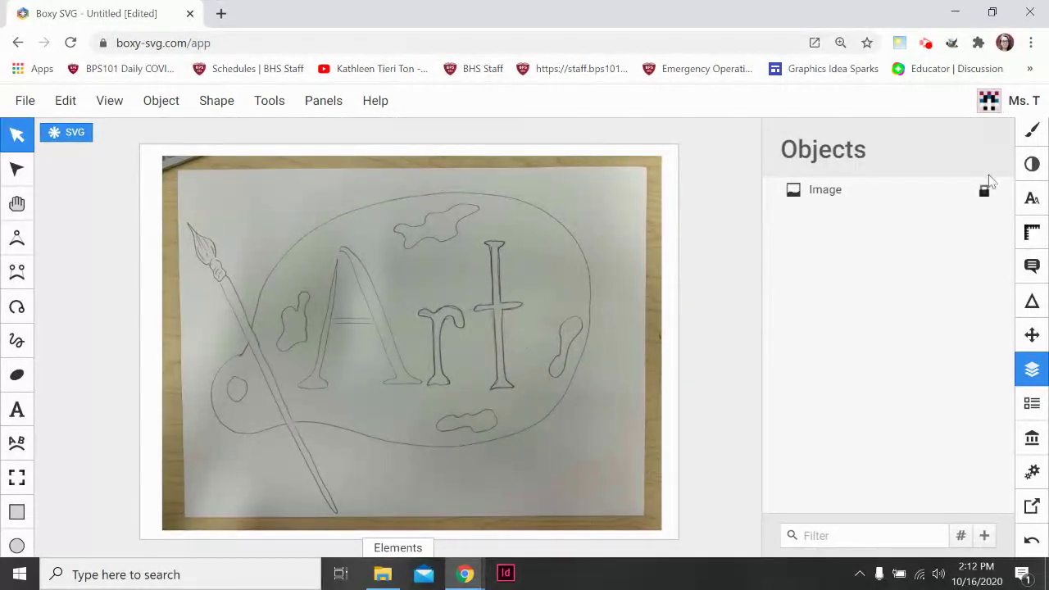
# Step: Hide the sketch image and show it again, then unlock and select it
pyautogui.click(1002, 192)
pyautogui.click(1002, 191)
pyautogui.click(1003, 192)
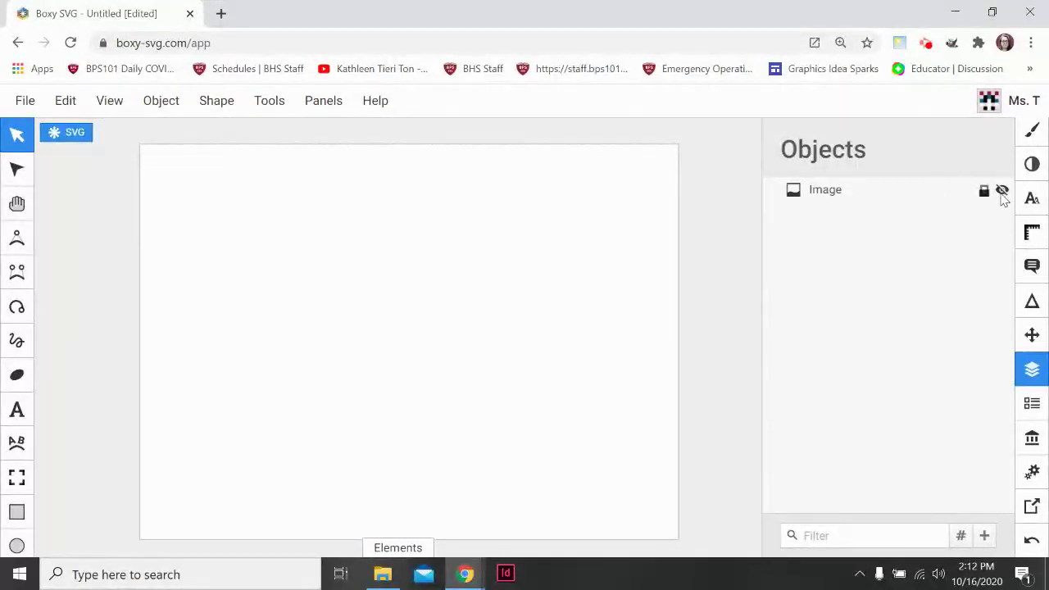
pyautogui.click(1002, 192)
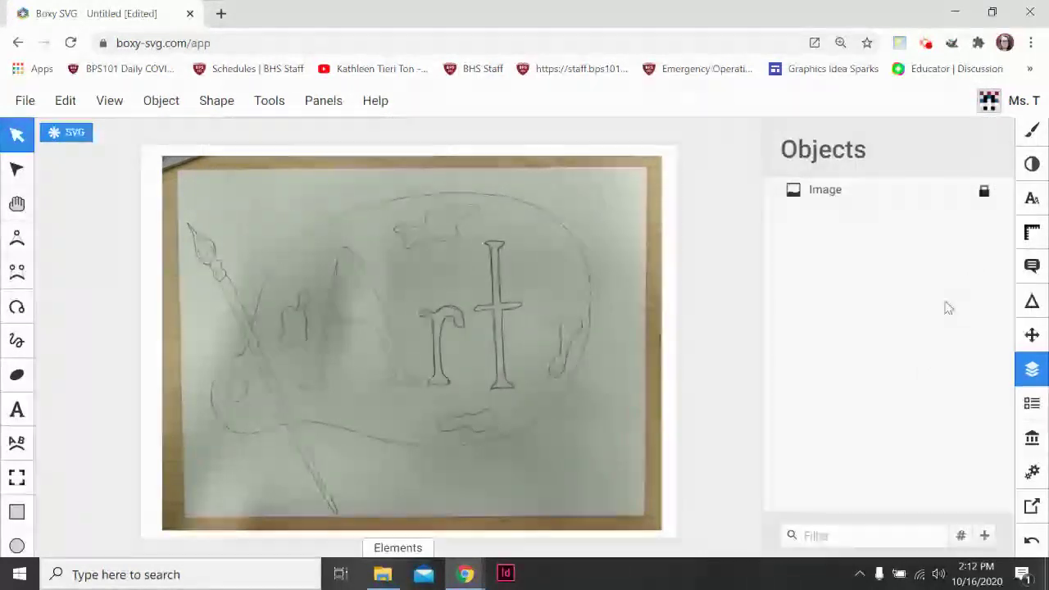
pyautogui.click(513, 359)
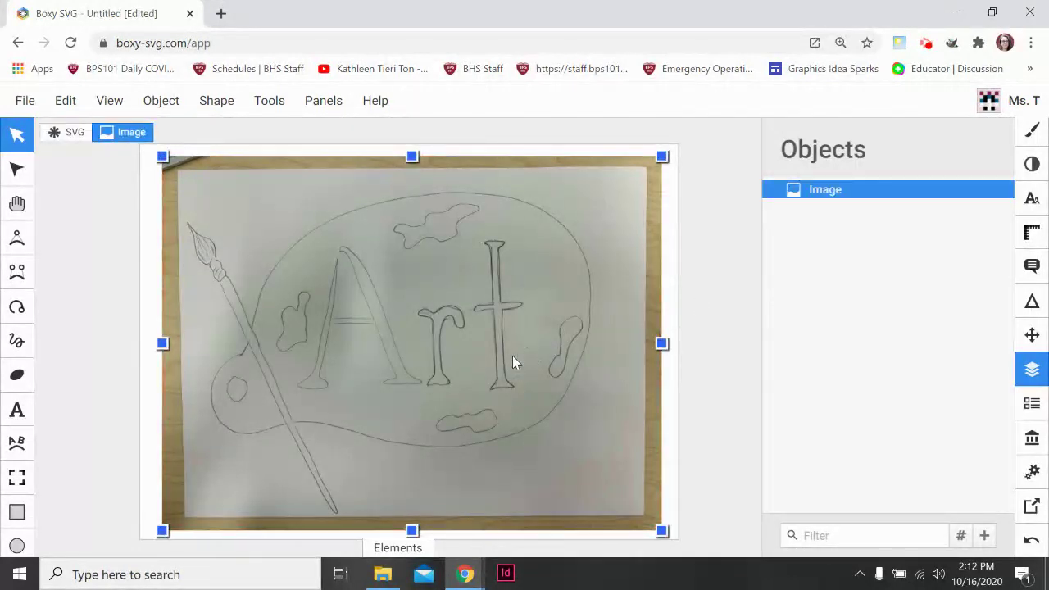
# Step: Look through the geometry and arrangement options available for the selected sketch image
pyautogui.click(1035, 302)
pyautogui.scroll(-3, 980, 301)
pyautogui.scroll(3, 980, 301)
pyautogui.click(1033, 336)
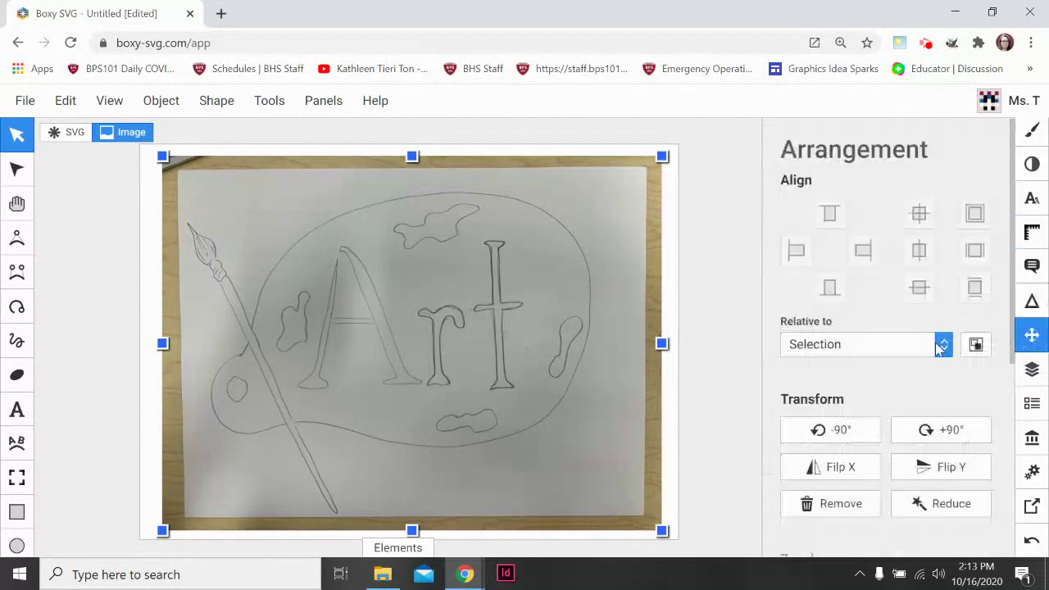
pyautogui.scroll(-4, 921, 342)
pyautogui.scroll(4, 919, 343)
pyautogui.scroll(-4, 920, 341)
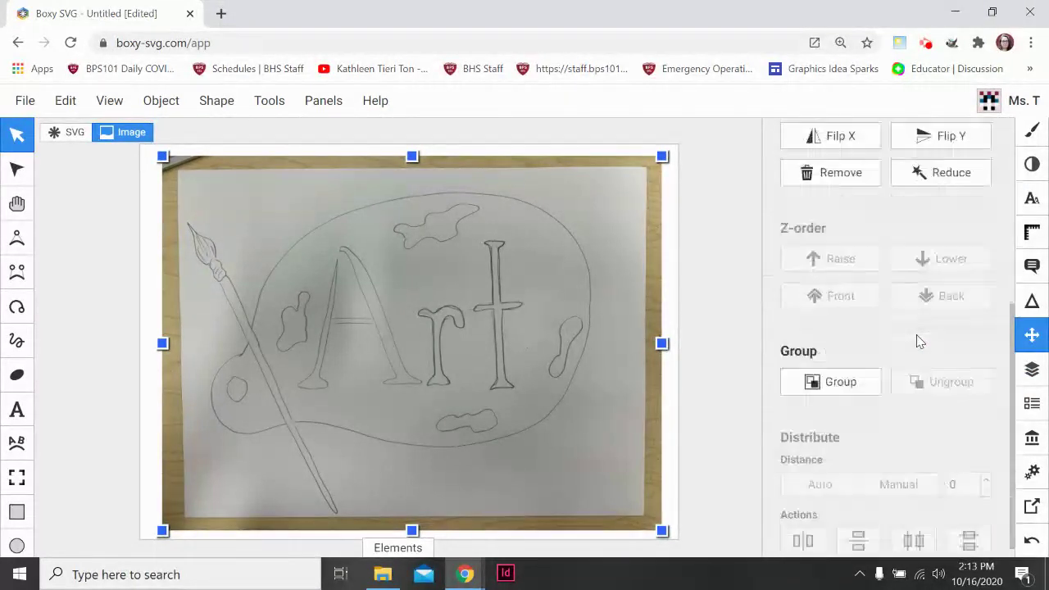
pyautogui.scroll(4, 918, 340)
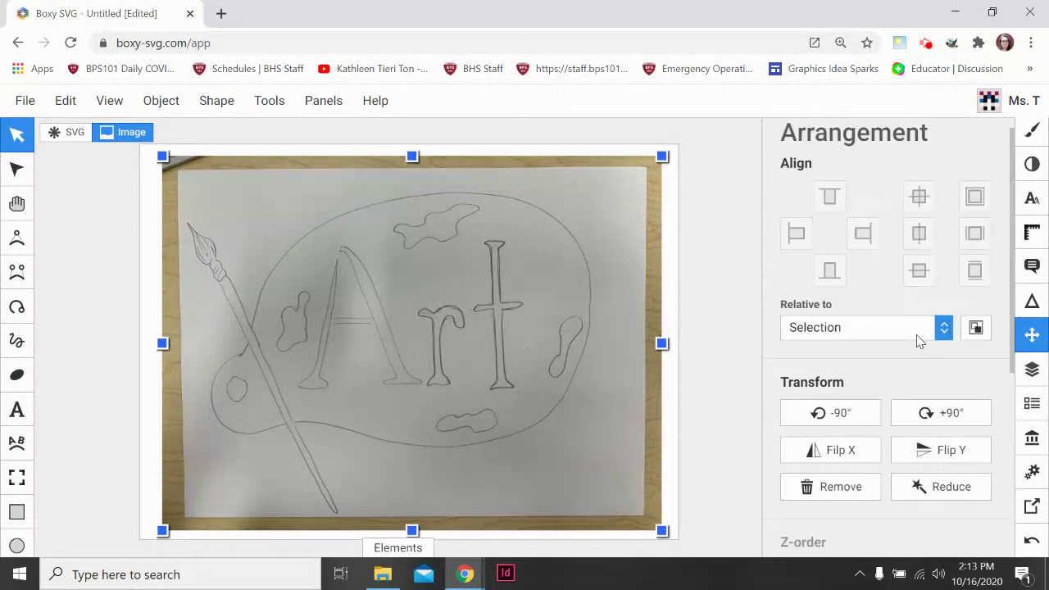
# Step: Fade the sketch image to an opacity of 0.53, lock it in the object list, and deselect it
pyautogui.click(1032, 131)
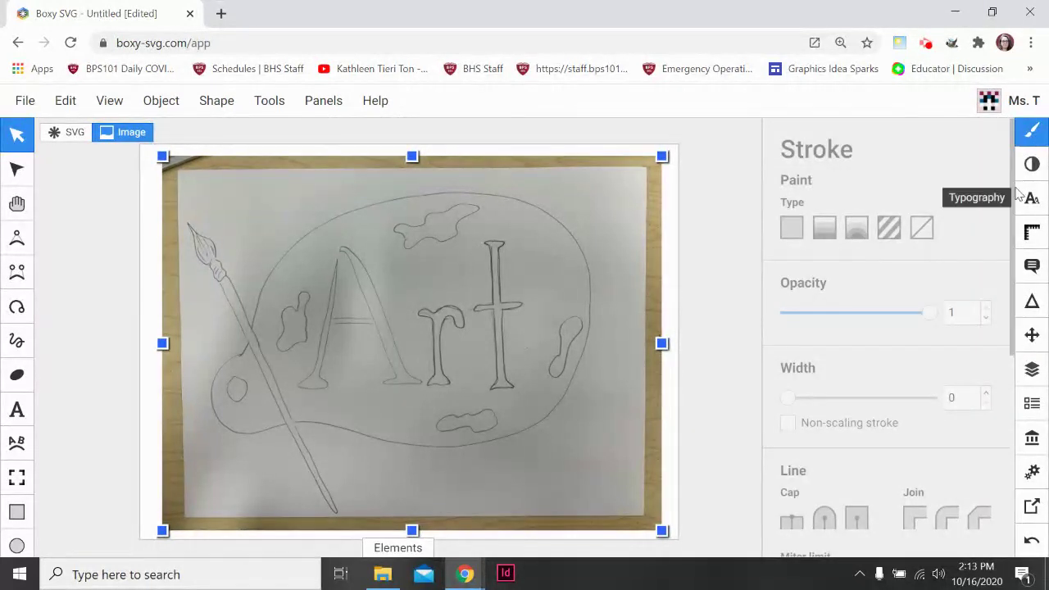
pyautogui.click(1033, 165)
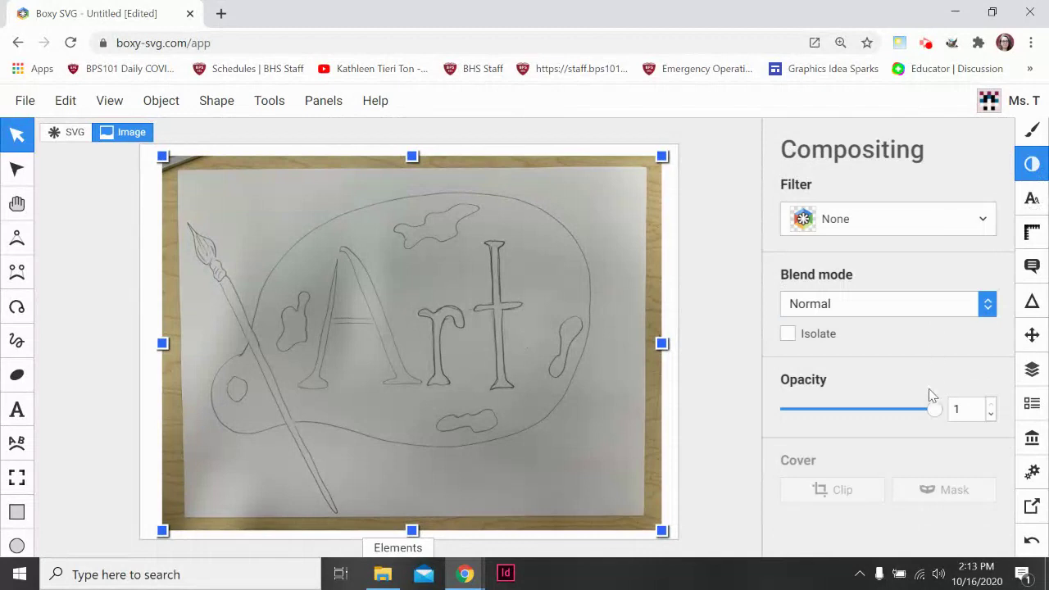
pyautogui.moveTo(939, 414)
pyautogui.mouseDown()
pyautogui.moveTo(862, 448)
pyautogui.moveTo(939, 414)
pyautogui.mouseUp()
pyautogui.click(1034, 166)
pyautogui.click(1034, 167)
pyautogui.moveTo(936, 415); pyautogui.dragTo(871, 424)
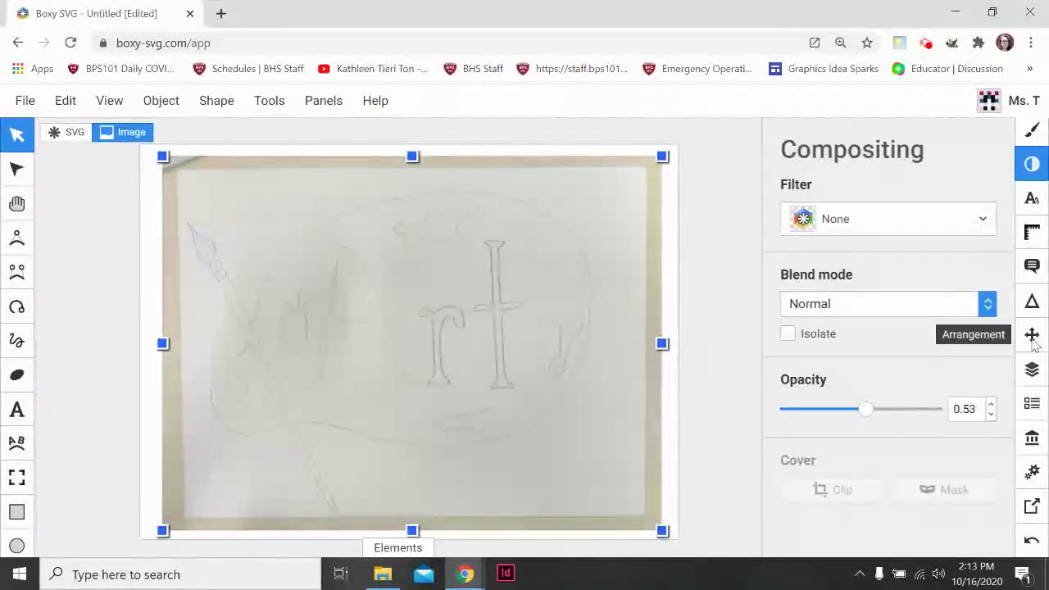
pyautogui.click(1032, 369)
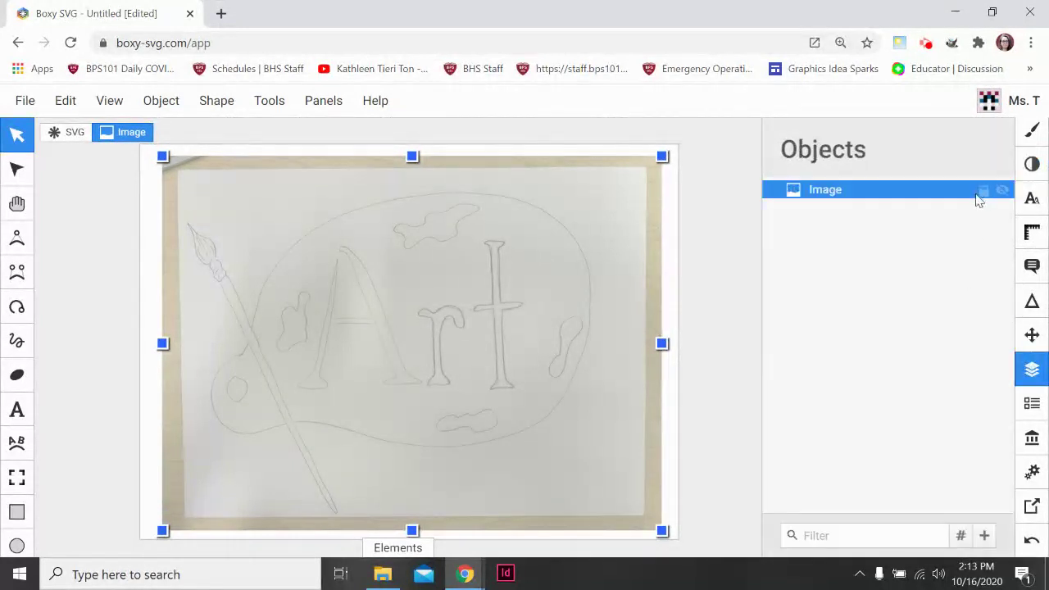
pyautogui.click(704, 321)
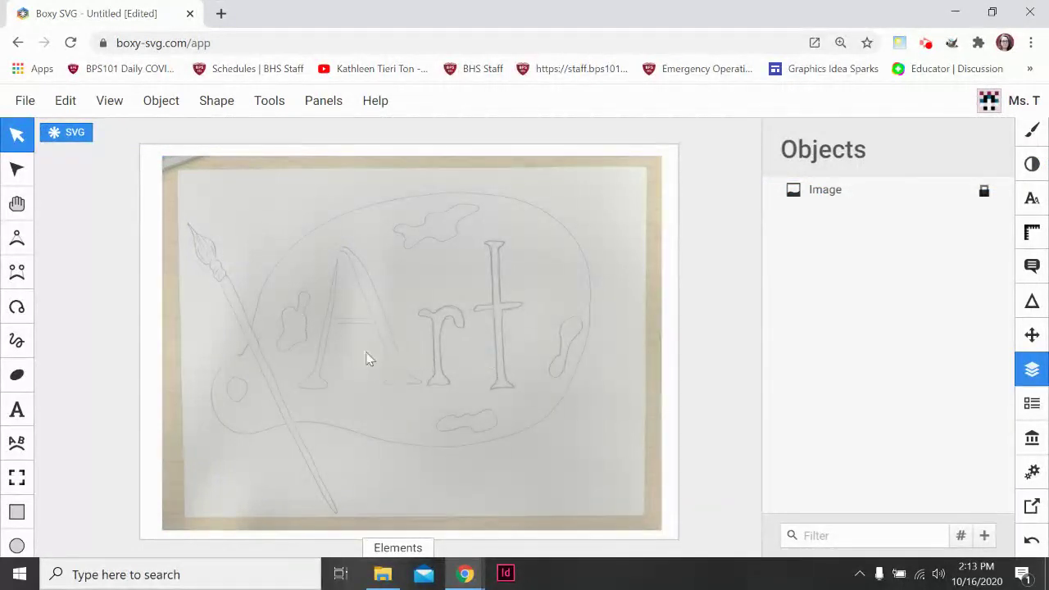
# Step: Start a Cubic Bezier path at the hooked tip of the letter A and trace around it onto the right leg's outer edge
pyautogui.hotkey('ctrl', '+')
pyautogui.hotkey('ctrl', '+')
pyautogui.hotkey('ctrl', '+')
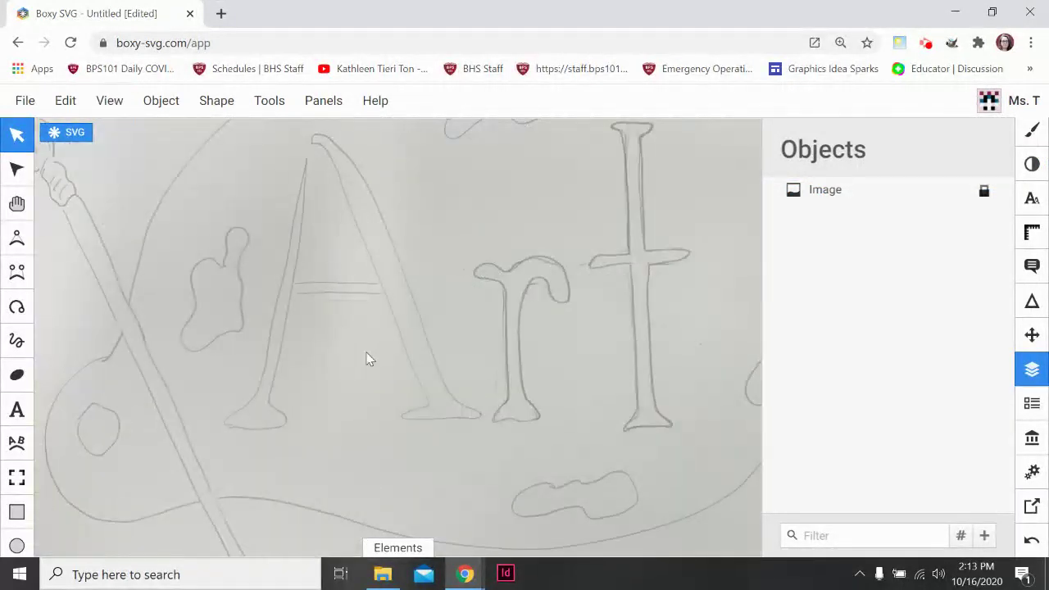
pyautogui.scroll(4, 281, 430)
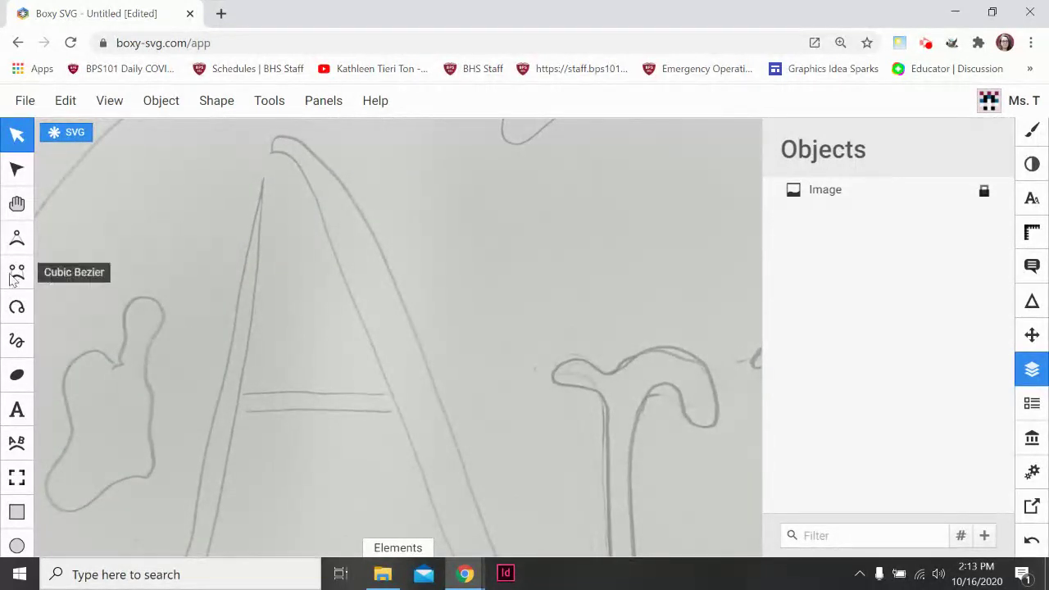
pyautogui.click(17, 272)
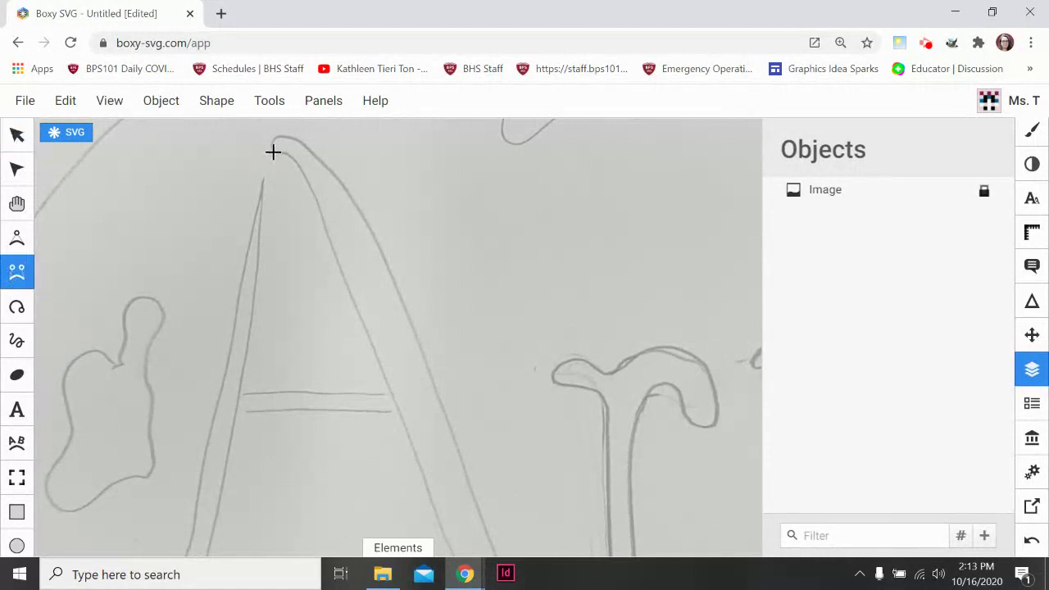
pyautogui.scroll(5, 274, 150)
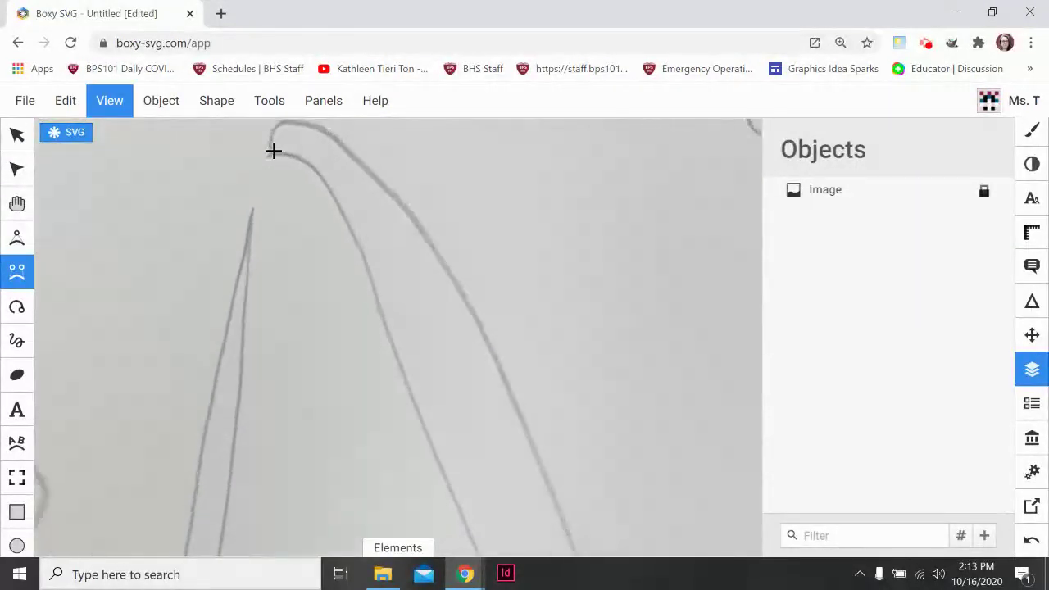
pyautogui.scroll(1, 262, 262)
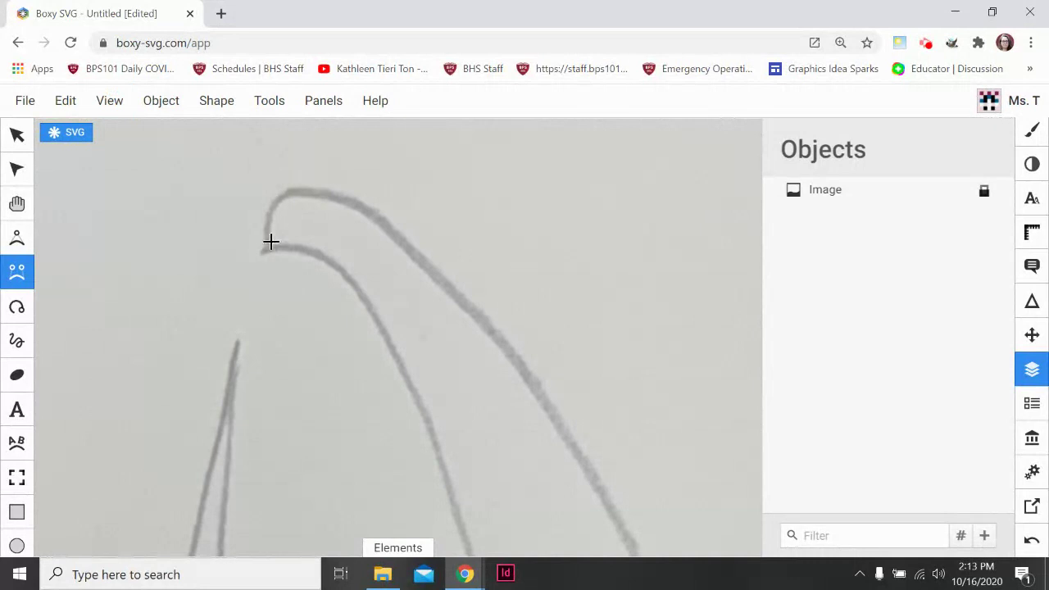
pyautogui.click(270, 249)
pyautogui.moveTo(287, 194); pyautogui.dragTo(319, 188)
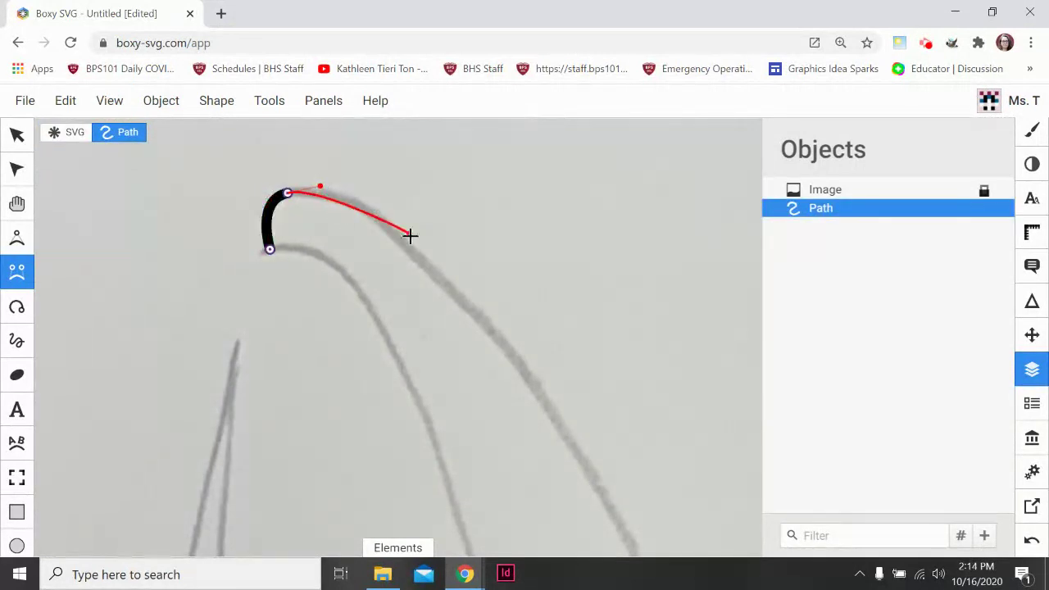
pyautogui.moveTo(417, 253); pyautogui.dragTo(460, 308)
pyautogui.moveTo(538, 390); pyautogui.dragTo(581, 446)
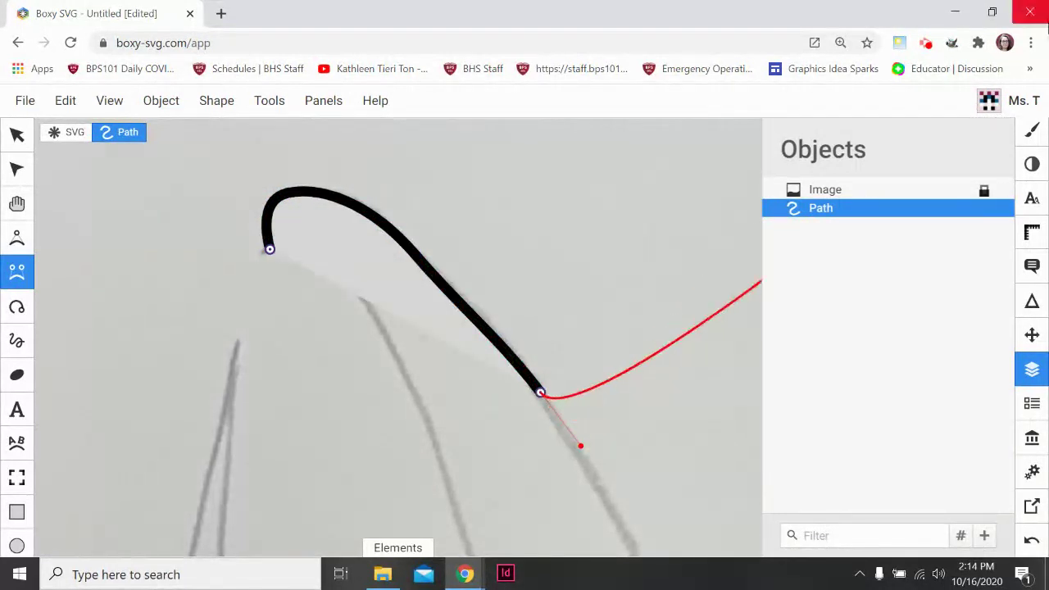
# Step: Set the new path's fill to none so the sketch lines are not covered
pyautogui.click(1032, 130)
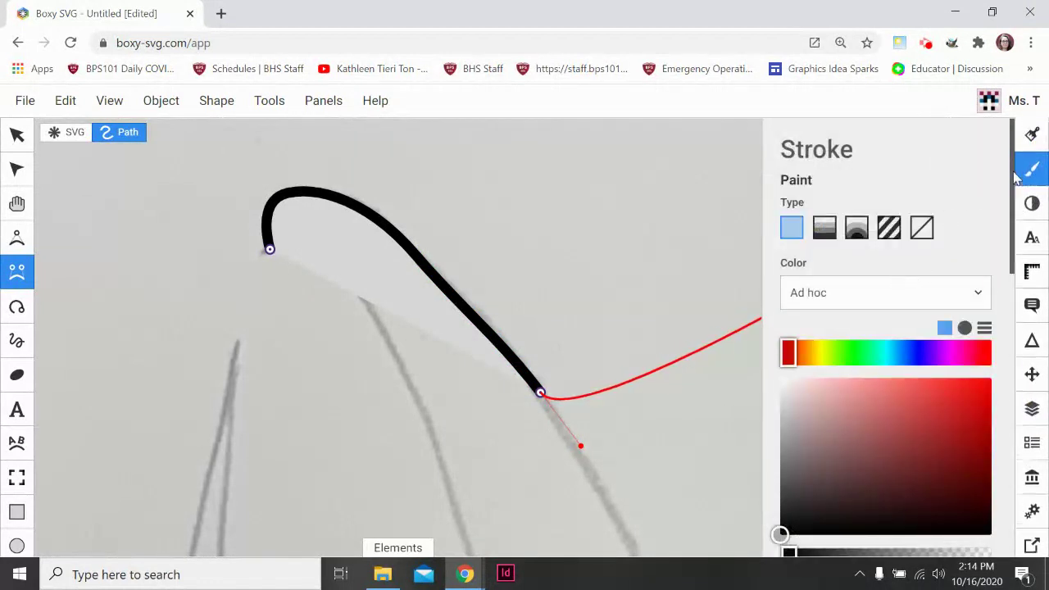
pyautogui.click(1032, 133)
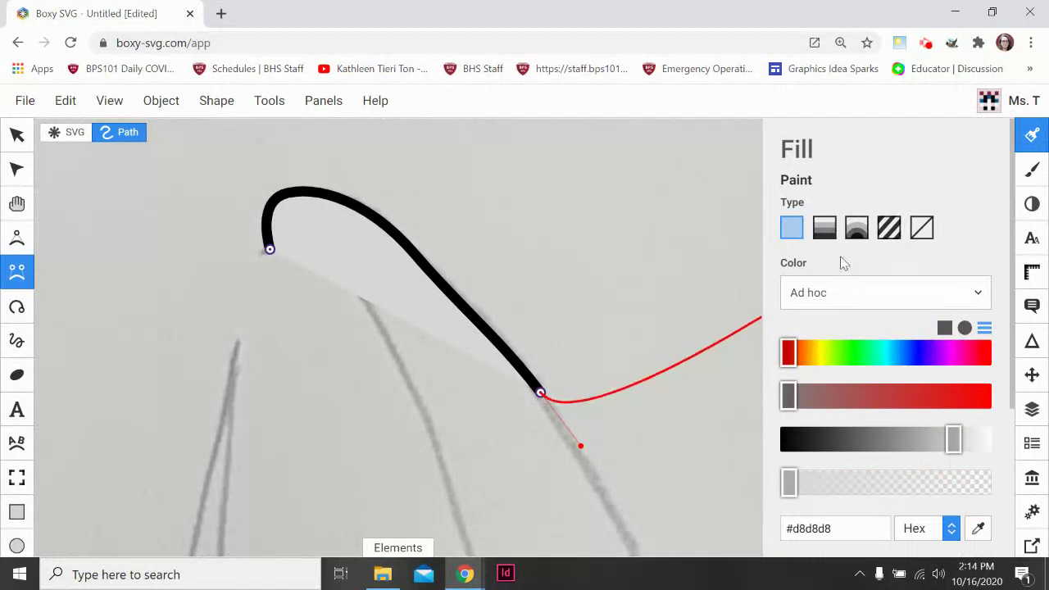
pyautogui.click(921, 227)
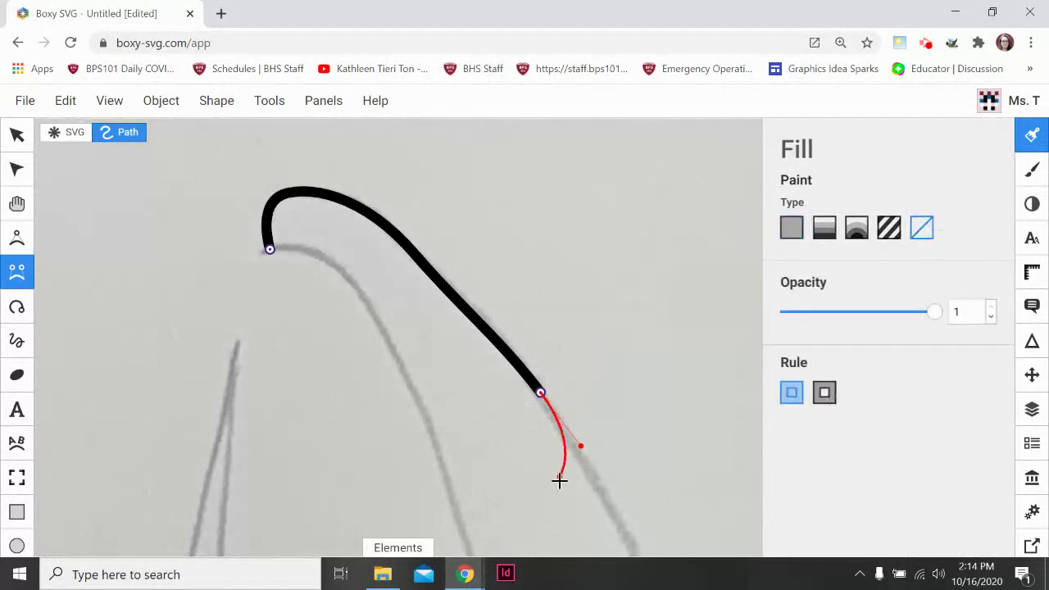
# Step: Extend the Cubic Bezier path down the upper outer edge of the A's right leg, resuming from its end node
pyautogui.scroll(-5, 566, 455)
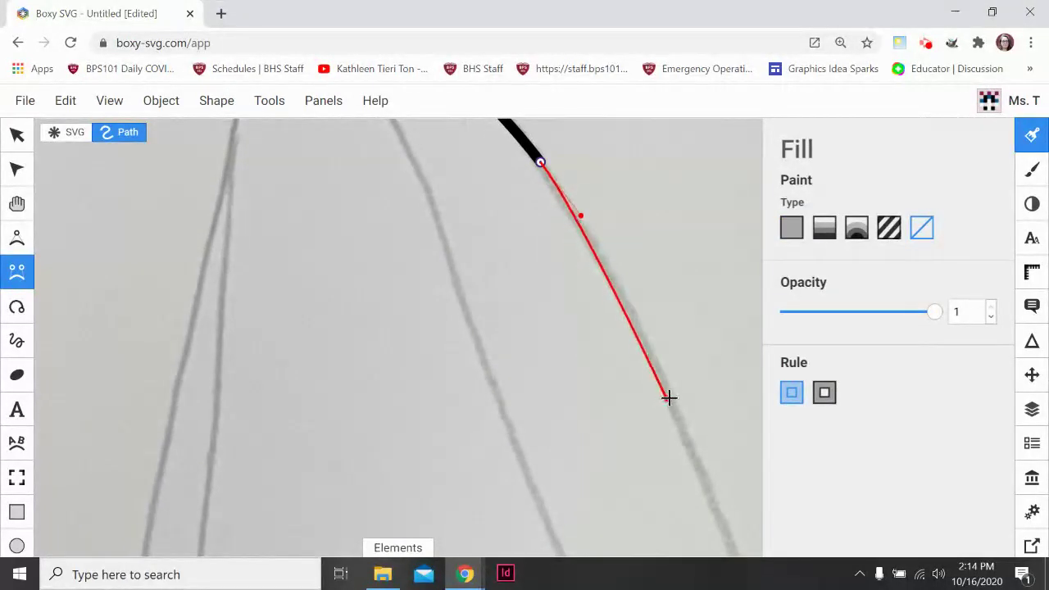
pyautogui.moveTo(682, 418); pyautogui.dragTo(694, 457)
pyautogui.scroll(-3, 687, 447)
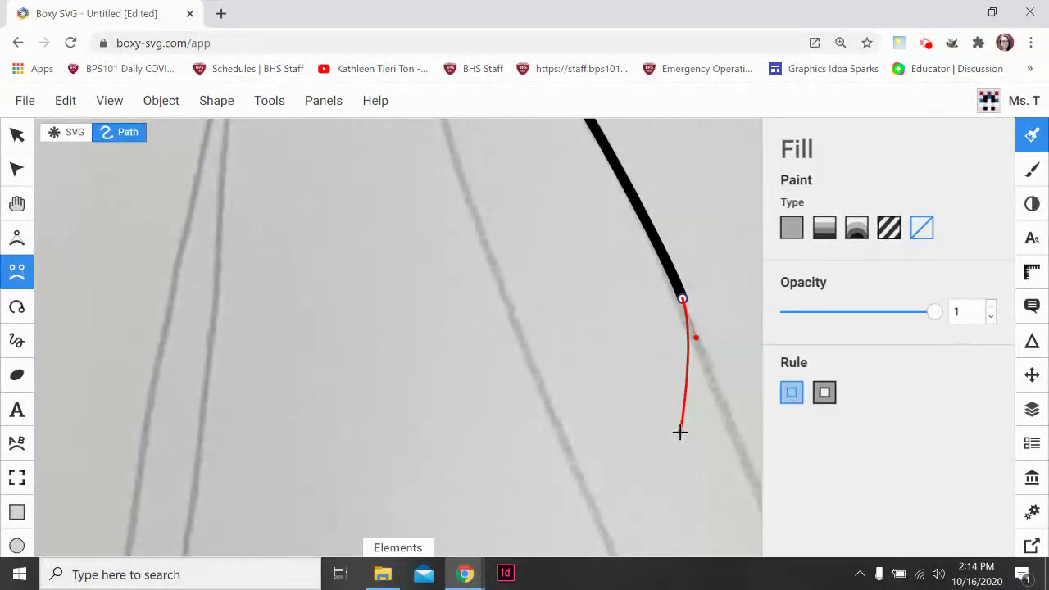
pyautogui.click(22, 214)
pyautogui.moveTo(525, 347)
pyautogui.mouseDown()
pyautogui.moveTo(311, 349)
pyautogui.moveTo(197, 276)
pyautogui.moveTo(179, 243)
pyautogui.mouseUp()
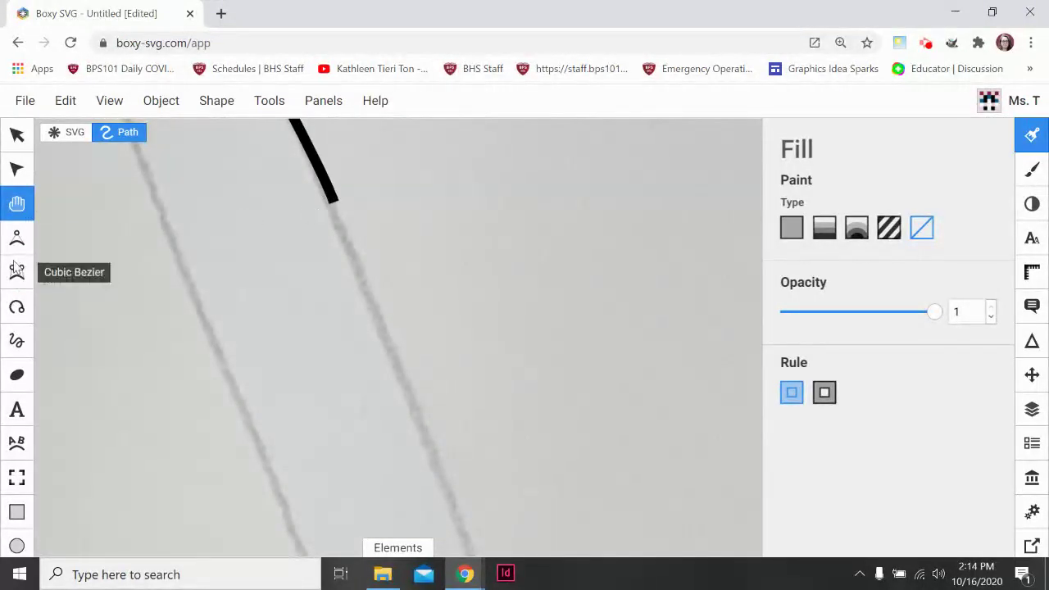
pyautogui.click(16, 271)
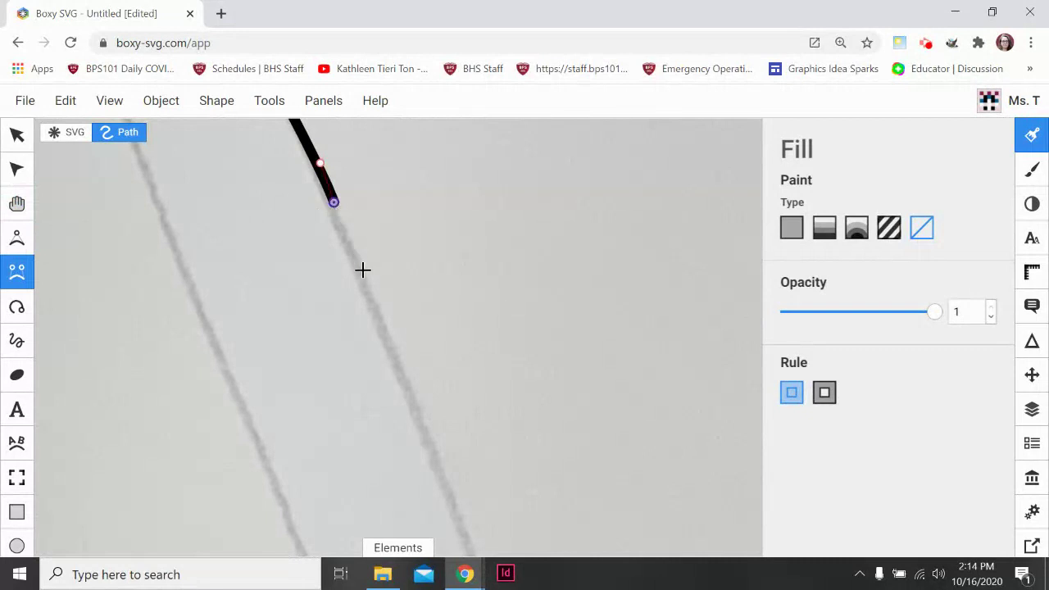
pyautogui.click(333, 203)
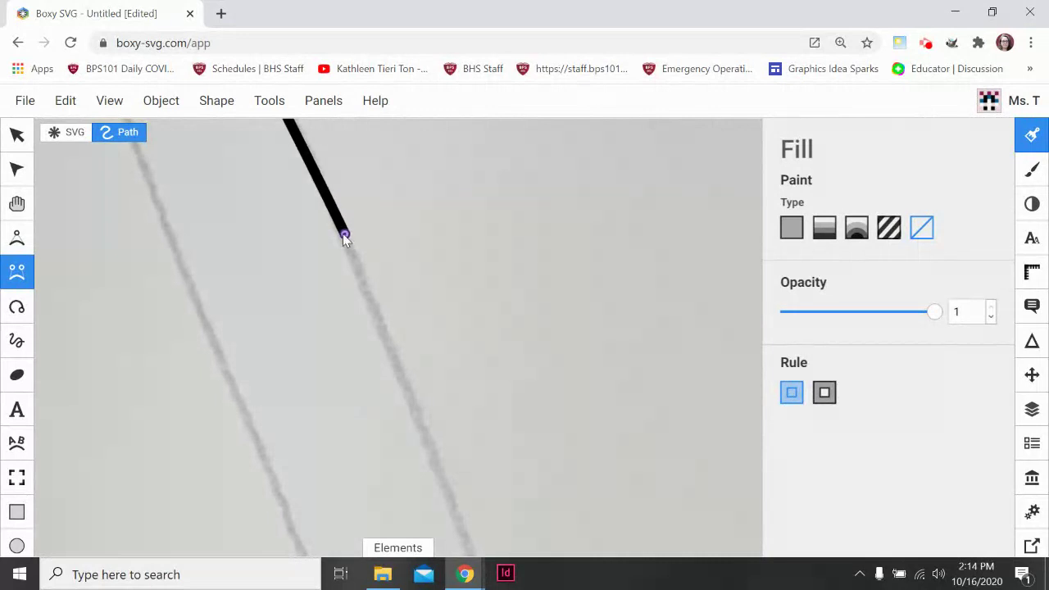
pyautogui.moveTo(345, 236); pyautogui.dragTo(393, 337)
pyautogui.moveTo(432, 445); pyautogui.dragTo(447, 483)
pyautogui.scroll(-1, 445, 460)
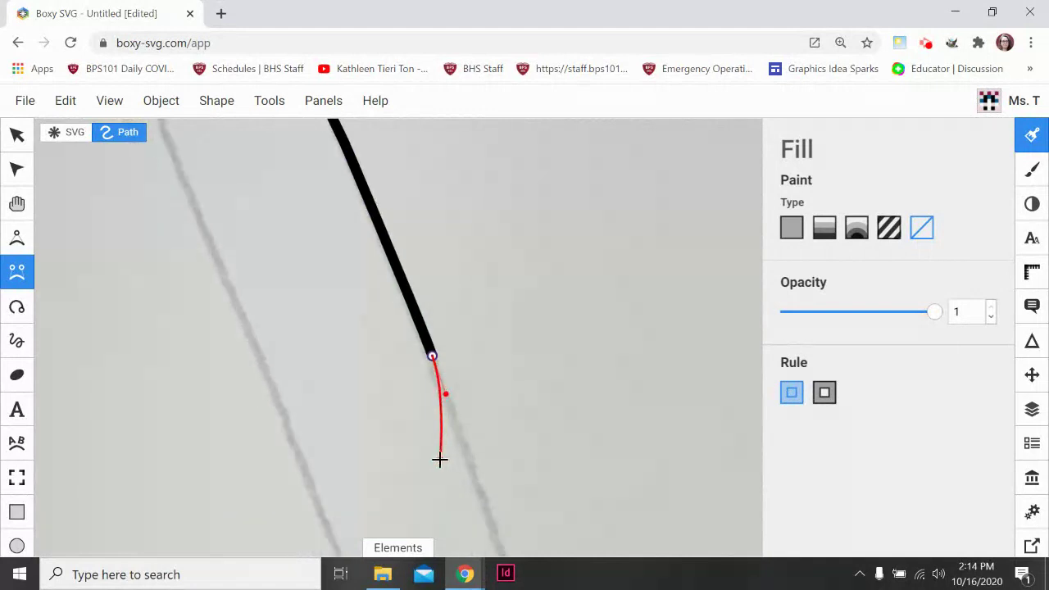
# Step: Resume the path from its end node and continue the right leg's outer edge down to the level of the crossbar
pyautogui.press('space')
pyautogui.press('space')
pyautogui.moveTo(407, 452); pyautogui.dragTo(309, 251)
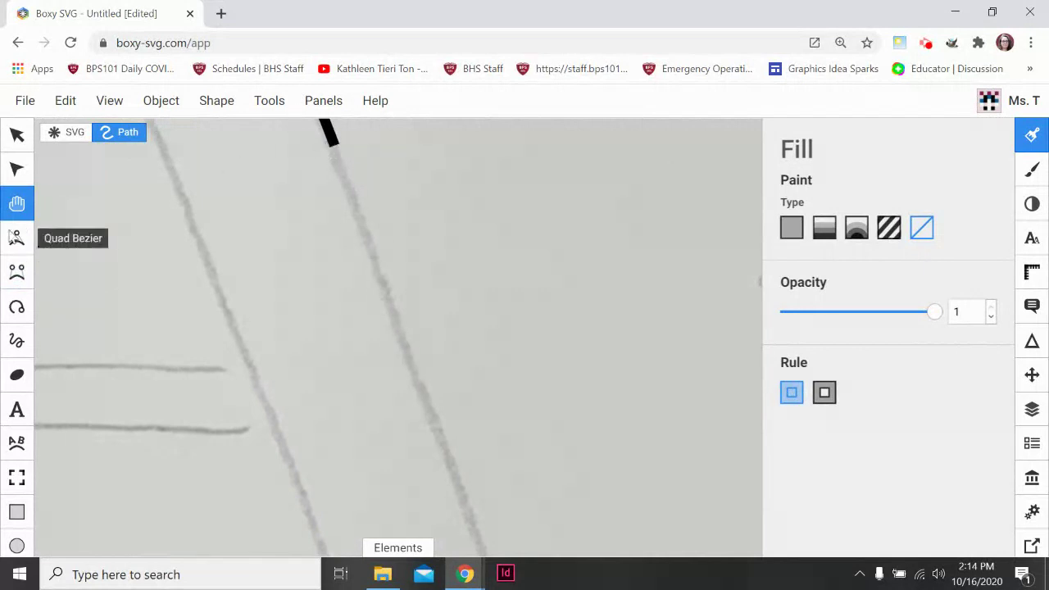
pyautogui.click(31, 272)
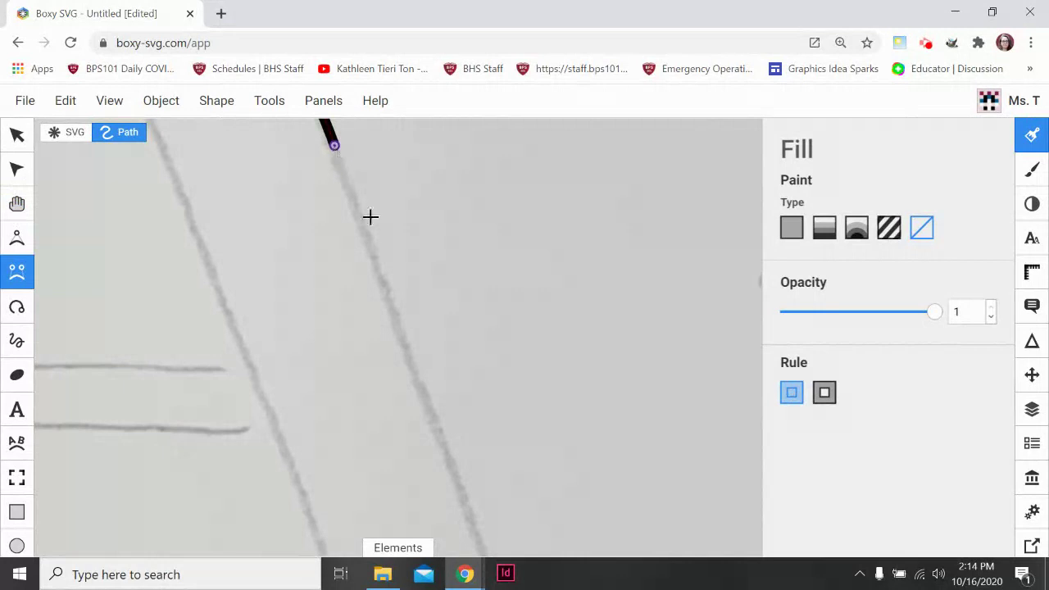
pyautogui.click(334, 144)
pyautogui.click(437, 430)
pyautogui.scroll(-5, 454, 474)
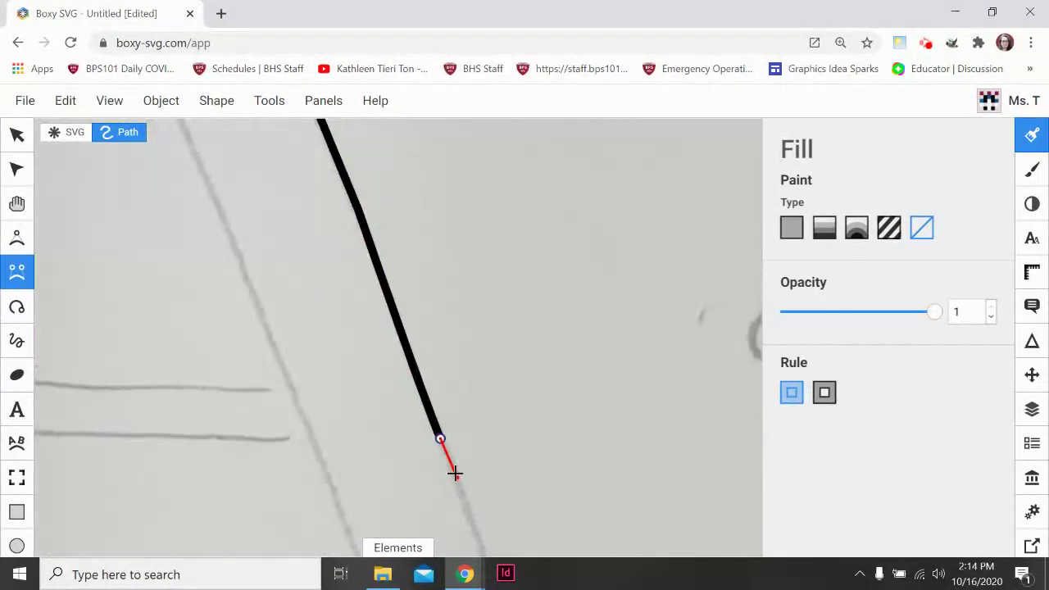
# Step: Continue the path down to the A's right foot and trace around the serif to its inner side
pyautogui.scroll(-5, 442, 459)
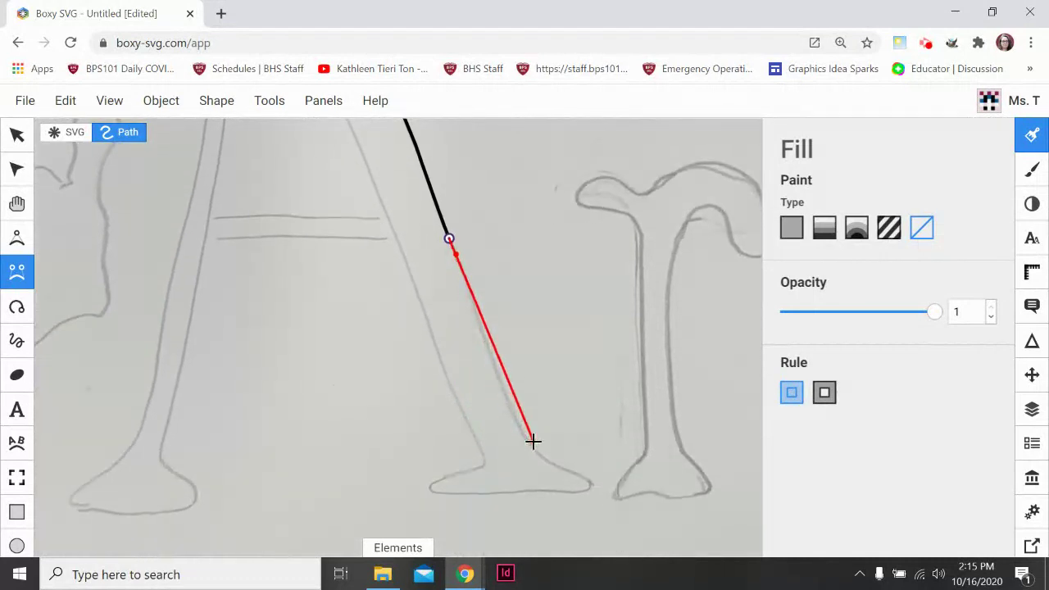
pyautogui.moveTo(534, 443); pyautogui.dragTo(593, 497)
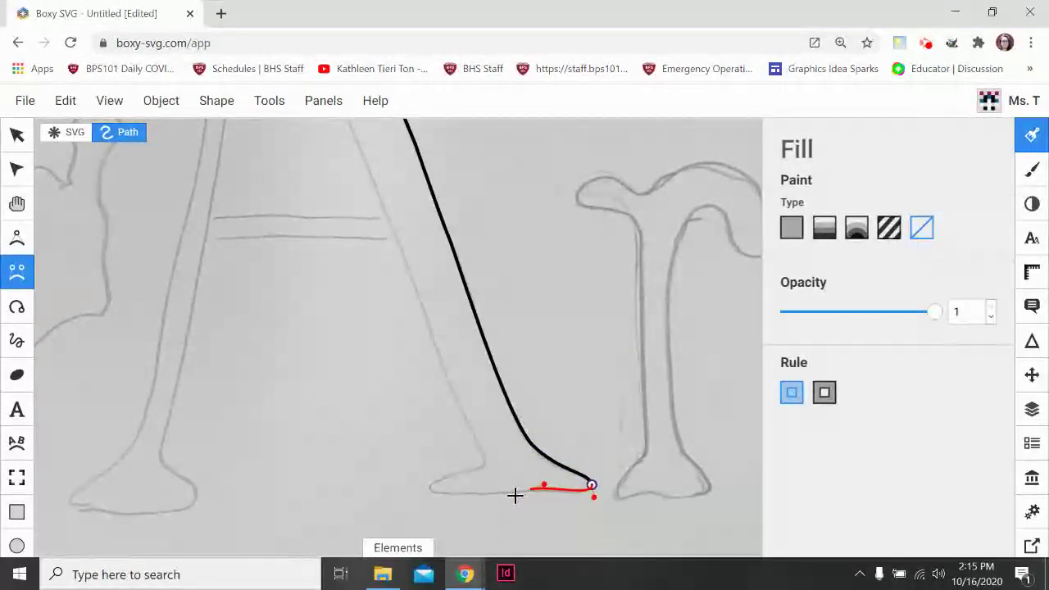
pyautogui.moveTo(530, 489); pyautogui.dragTo(509, 491)
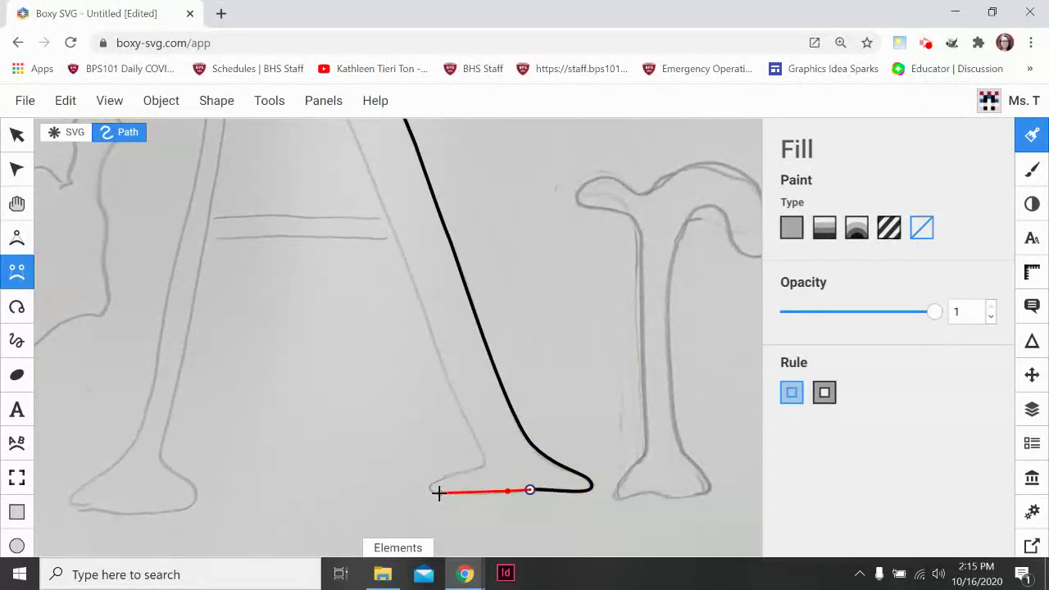
pyautogui.moveTo(439, 491); pyautogui.dragTo(425, 493)
pyautogui.moveTo(457, 472); pyautogui.dragTo(488, 456)
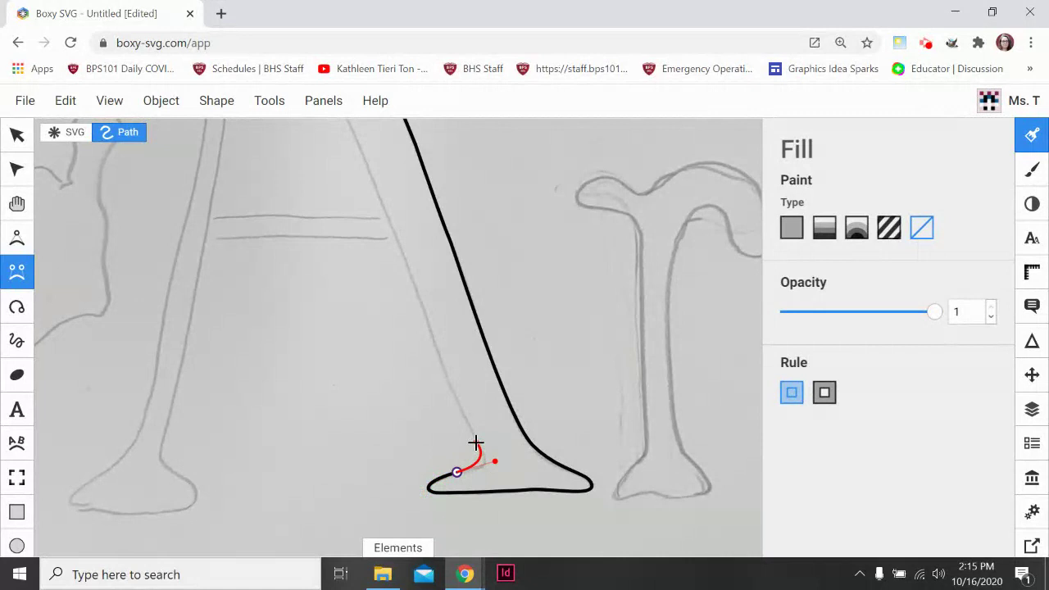
# Step: Trace up the right leg's inner edge to the crossbar and along the crossbar's lower edge to the left leg
pyautogui.click(475, 442)
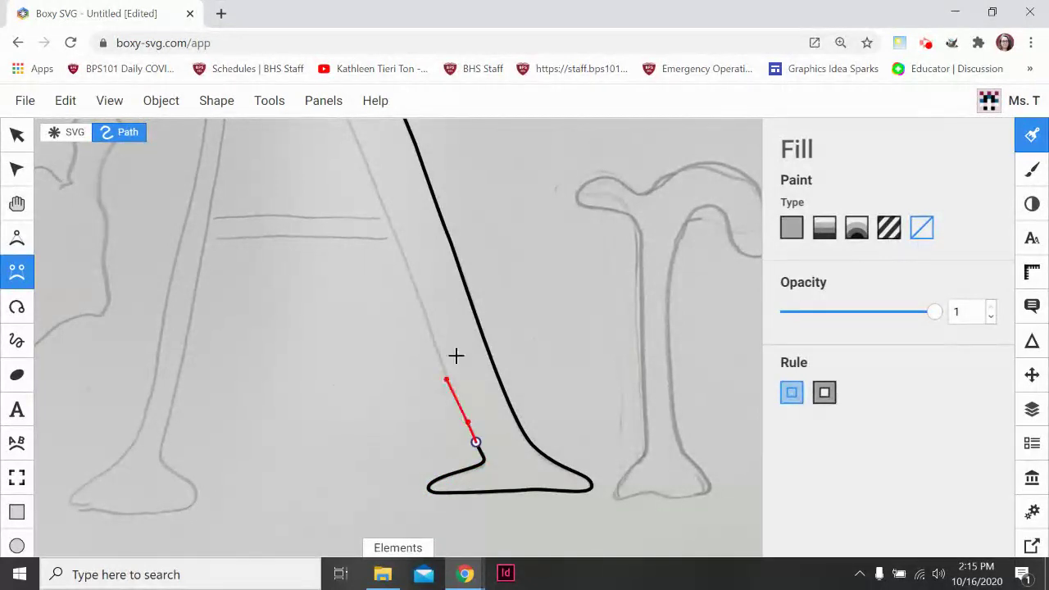
pyautogui.click(397, 238)
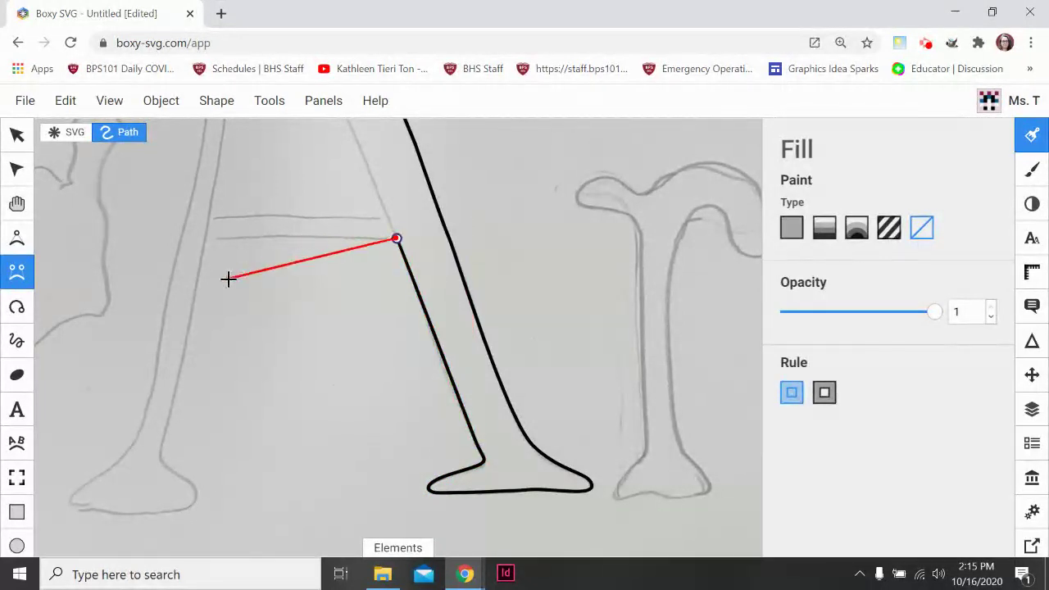
pyautogui.moveTo(206, 237)
pyautogui.mouseDown()
pyautogui.moveTo(197, 255)
pyautogui.moveTo(205, 240)
pyautogui.mouseUp()
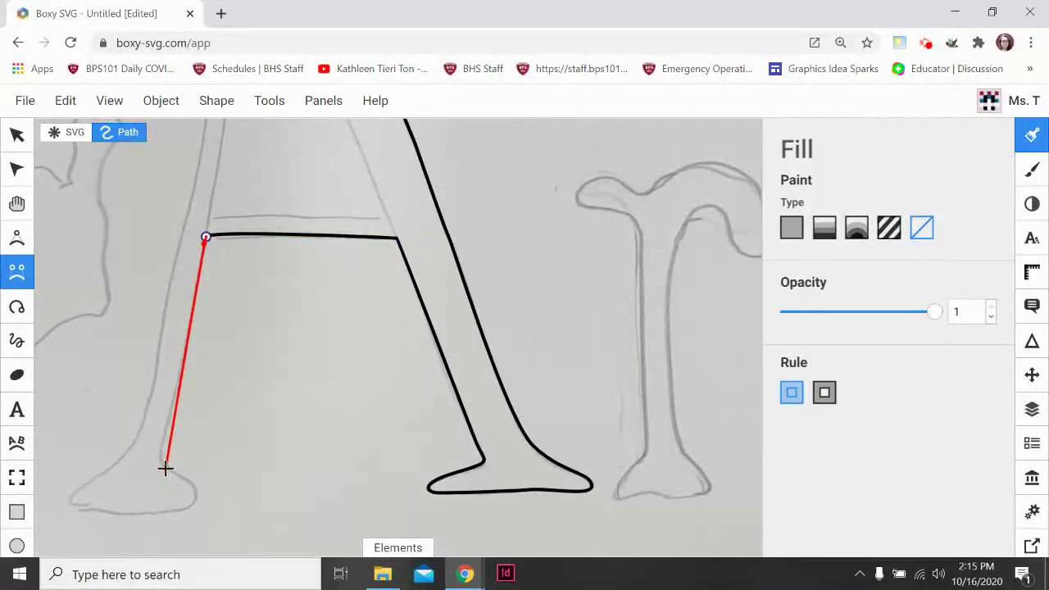
# Step: Trace down the left leg's inner edge, around the left foot's serif, and onto the start of the leg's outer edge
pyautogui.moveTo(167, 463)
pyautogui.mouseDown()
pyautogui.moveTo(181, 485)
pyautogui.moveTo(181, 463)
pyautogui.mouseUp()
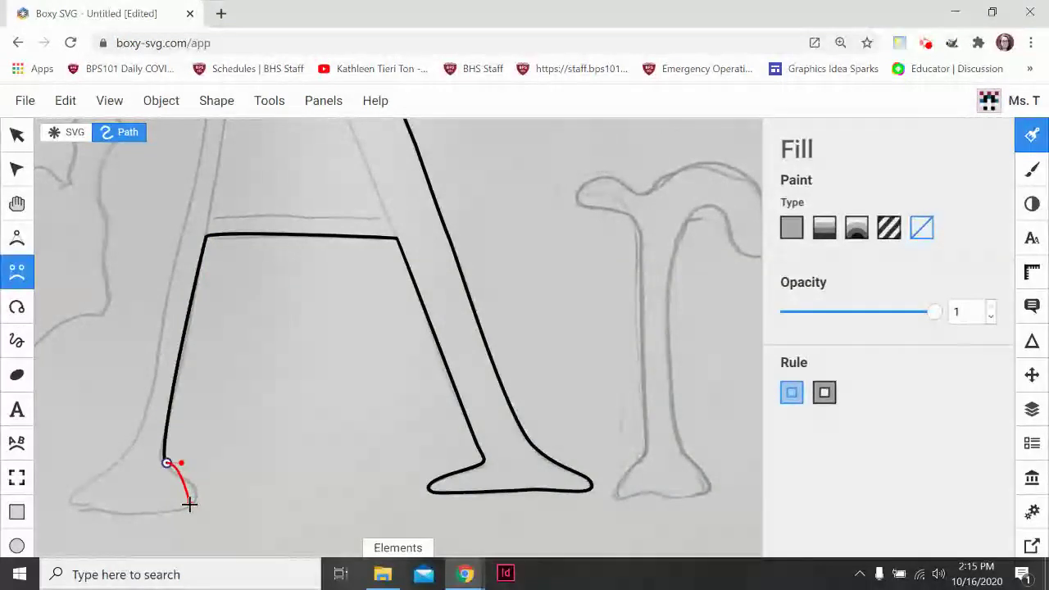
pyautogui.moveTo(189, 504); pyautogui.dragTo(164, 509)
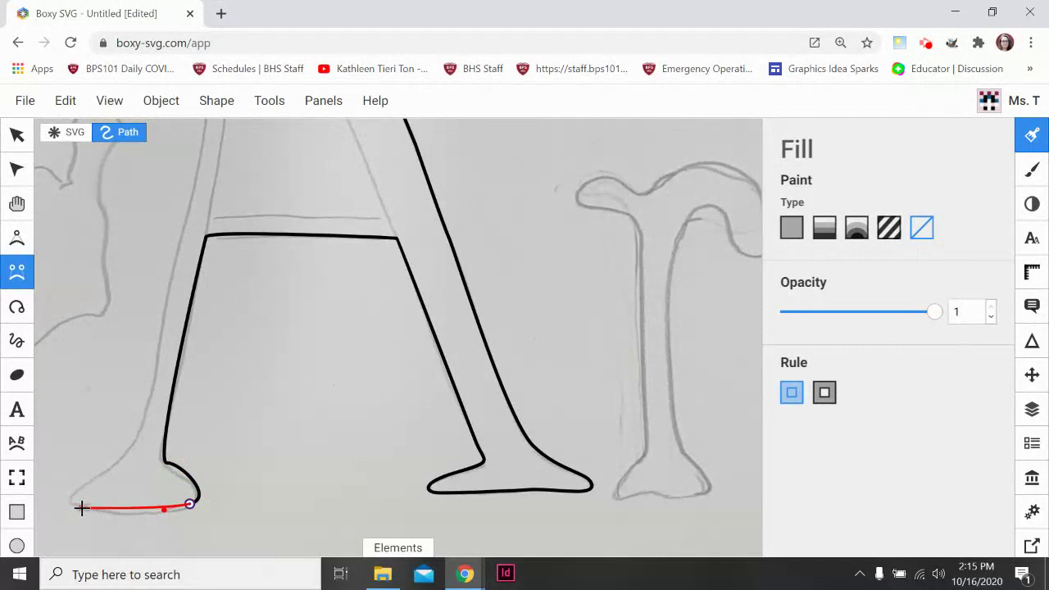
pyautogui.moveTo(68, 502); pyautogui.dragTo(74, 490)
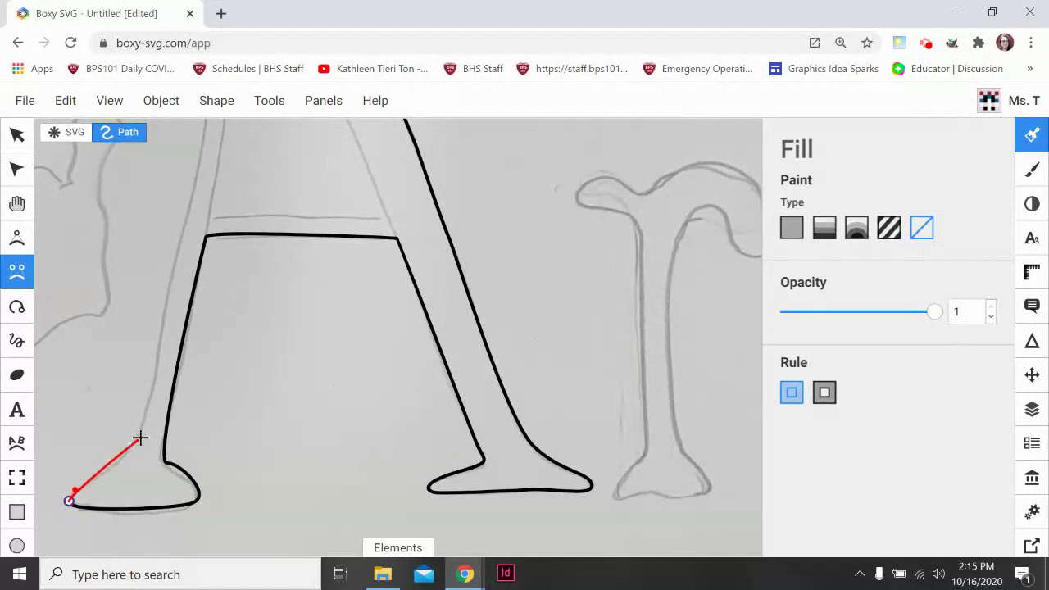
pyautogui.moveTo(138, 439); pyautogui.dragTo(151, 399)
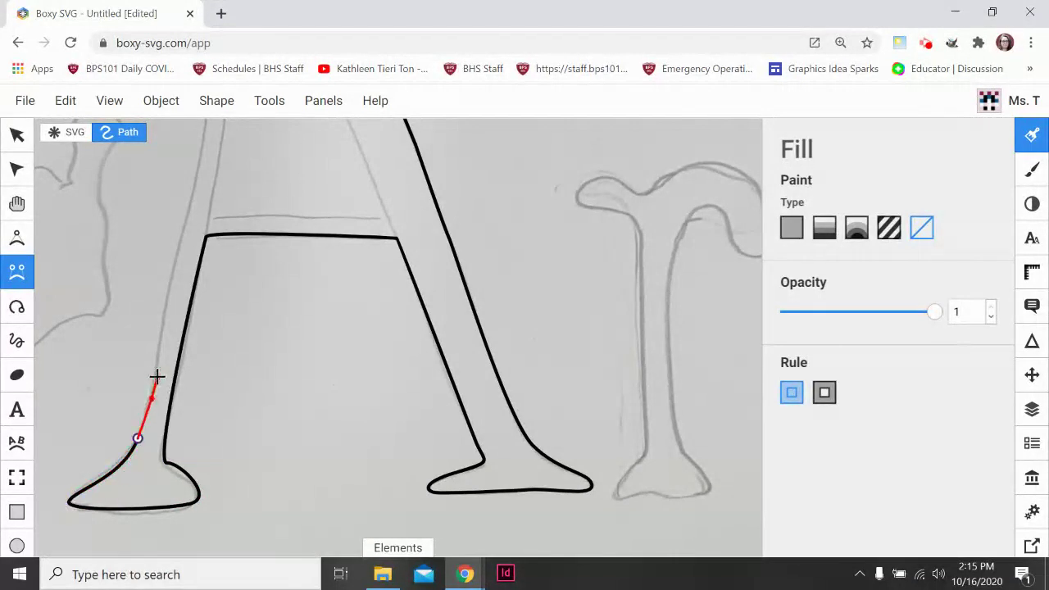
# Step: Continue the path up the left leg's outer edge to the leg's pointed tip just below the A's apex
pyautogui.scroll(1, 149, 345)
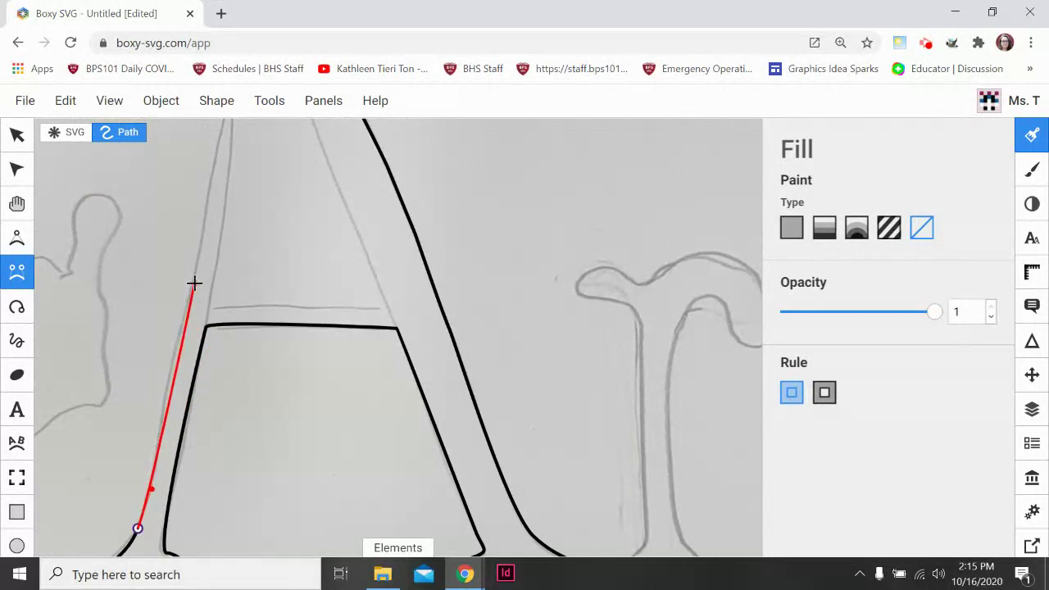
pyautogui.moveTo(192, 272); pyautogui.dragTo(211, 213)
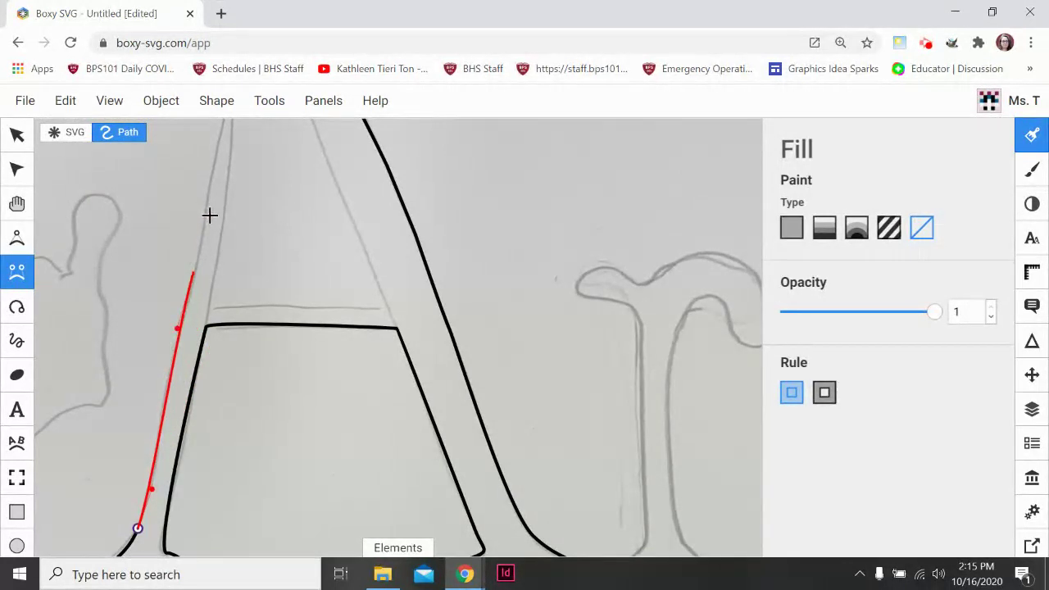
pyautogui.scroll(1, 206, 231)
pyautogui.scroll(2, 205, 233)
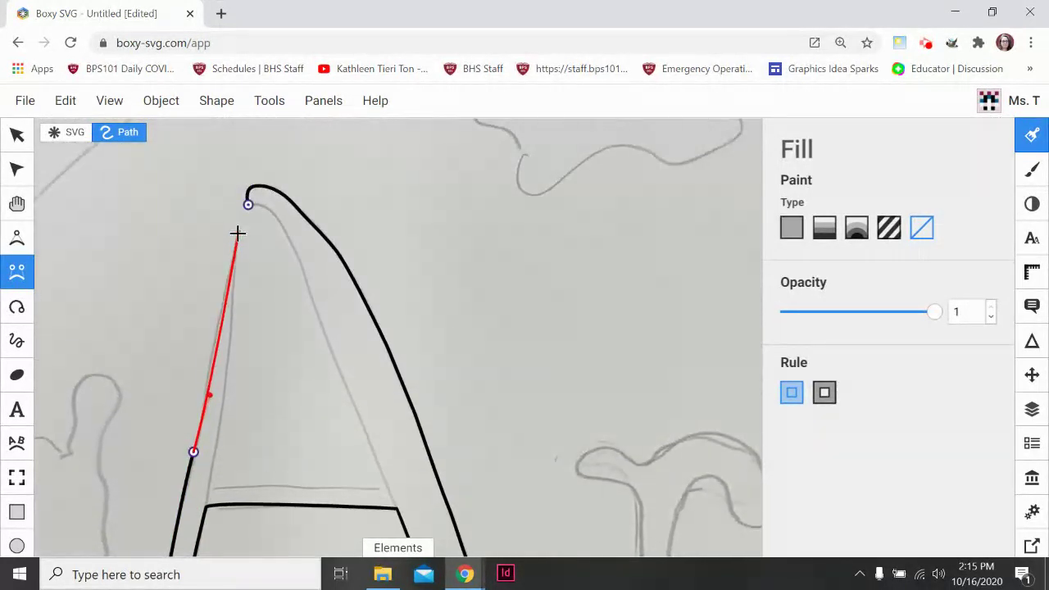
pyautogui.click(237, 233)
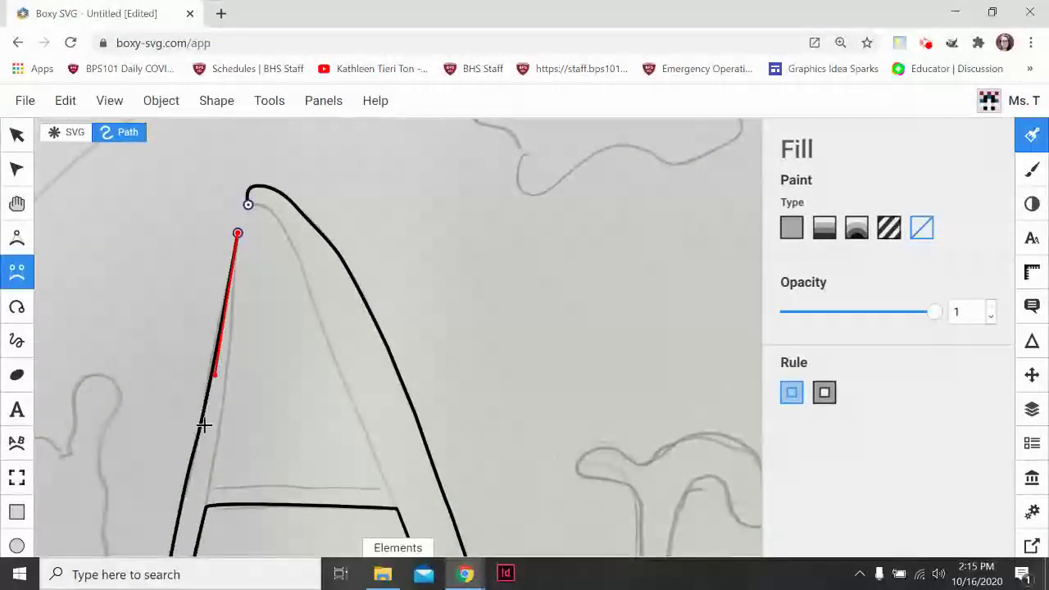
# Step: Trace the A's inner triangle down the left leg, across the crossbar's upper edge, and up the right leg to the path's start node
pyautogui.click(214, 484)
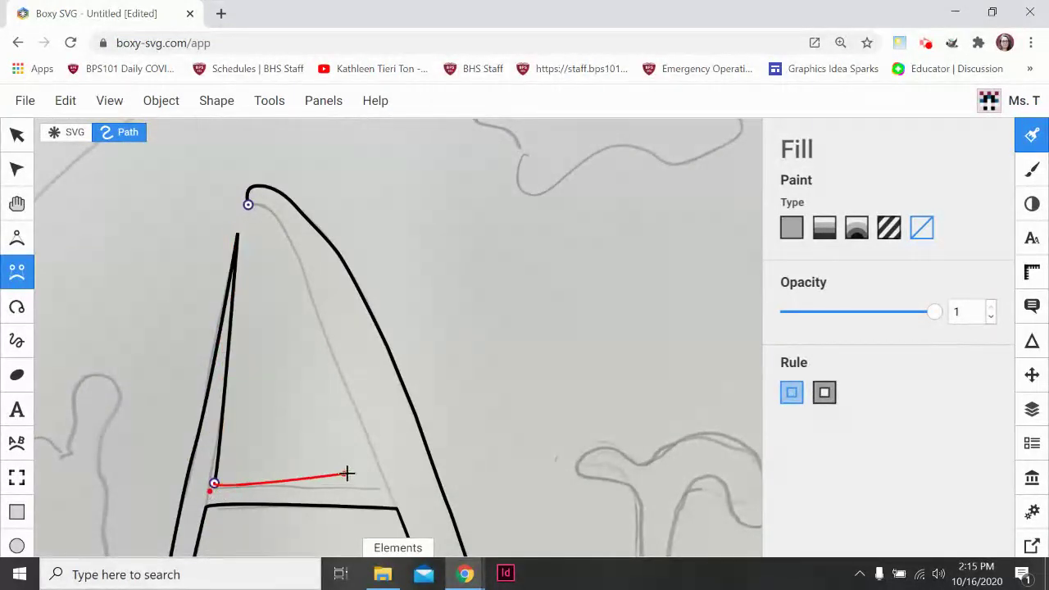
pyautogui.click(389, 485)
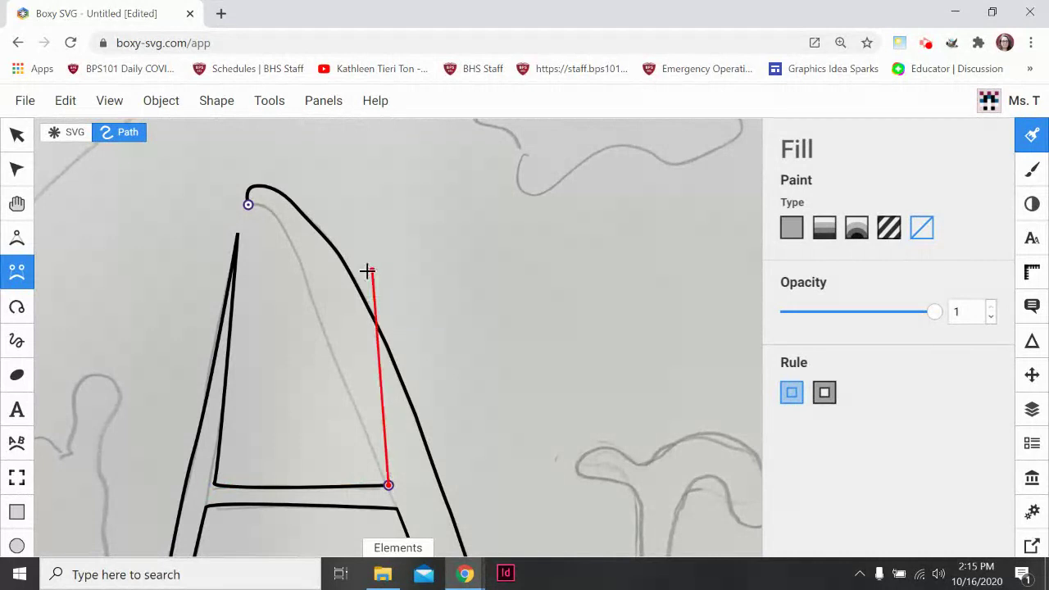
pyautogui.click(299, 254)
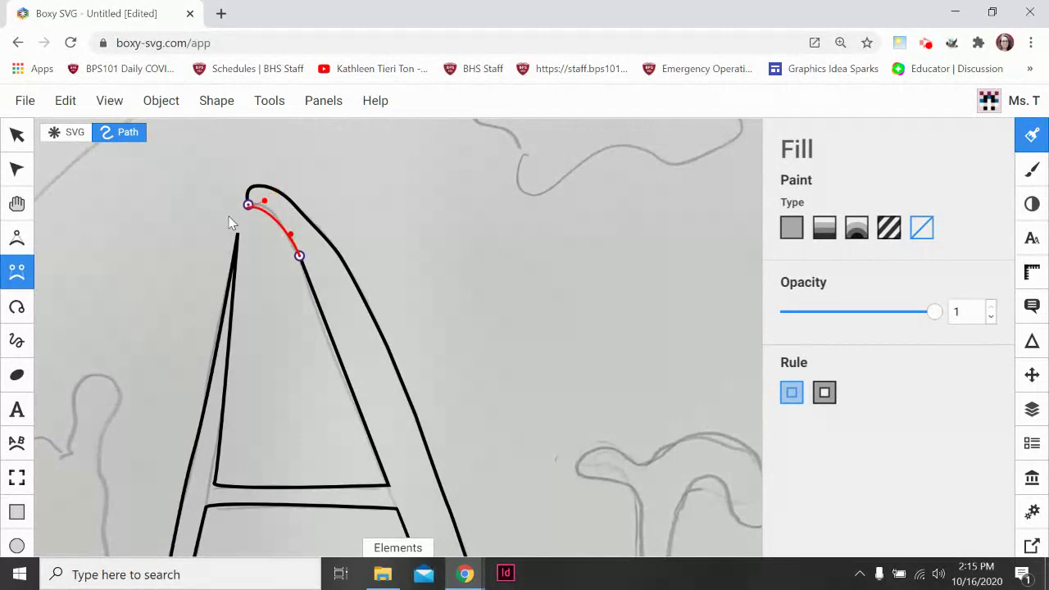
pyautogui.click(220, 223)
# Step: Give the letter A a solid, more saturated blue fill and remove its stroke
pyautogui.scroll(-2, 379, 345)
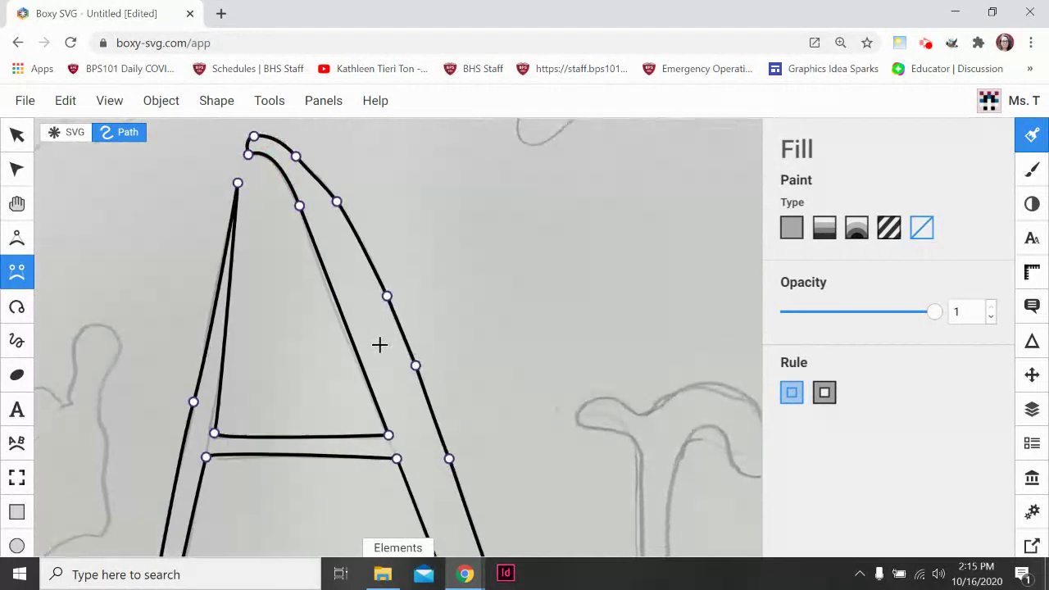
pyautogui.scroll(-5, 381, 342)
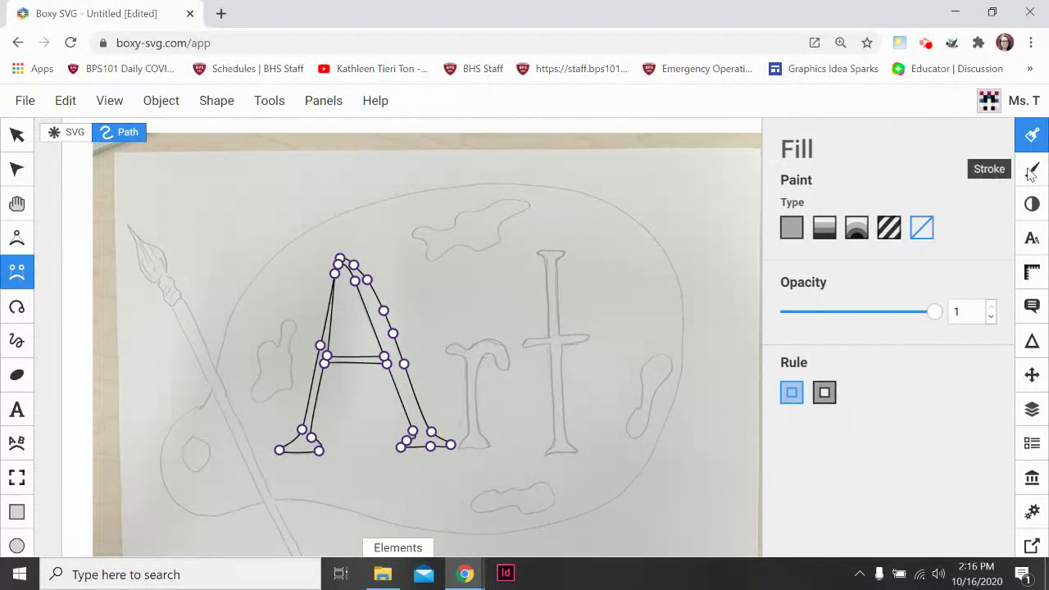
pyautogui.click(791, 230)
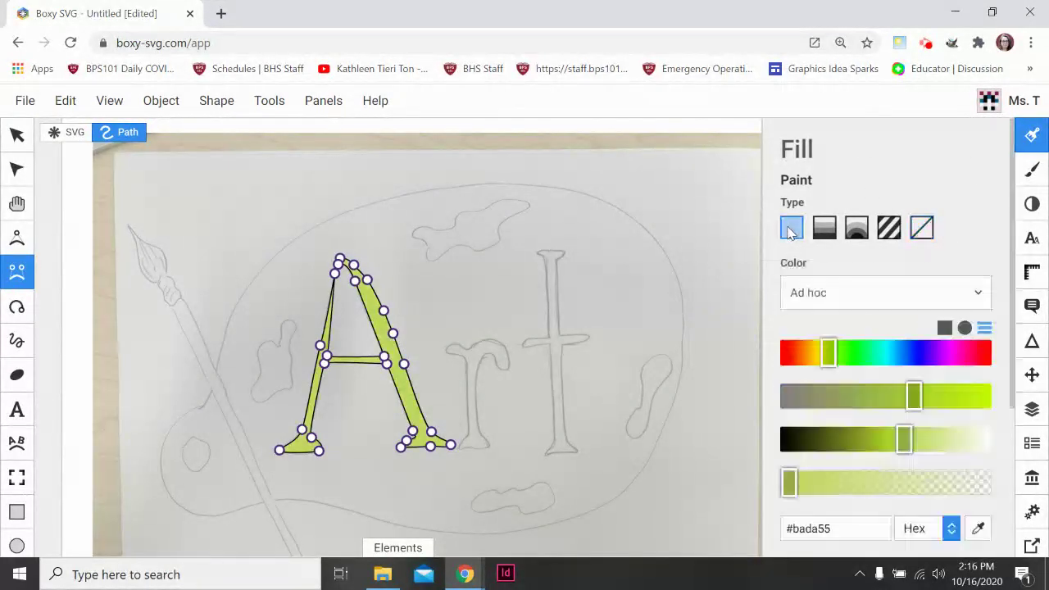
pyautogui.click(905, 352)
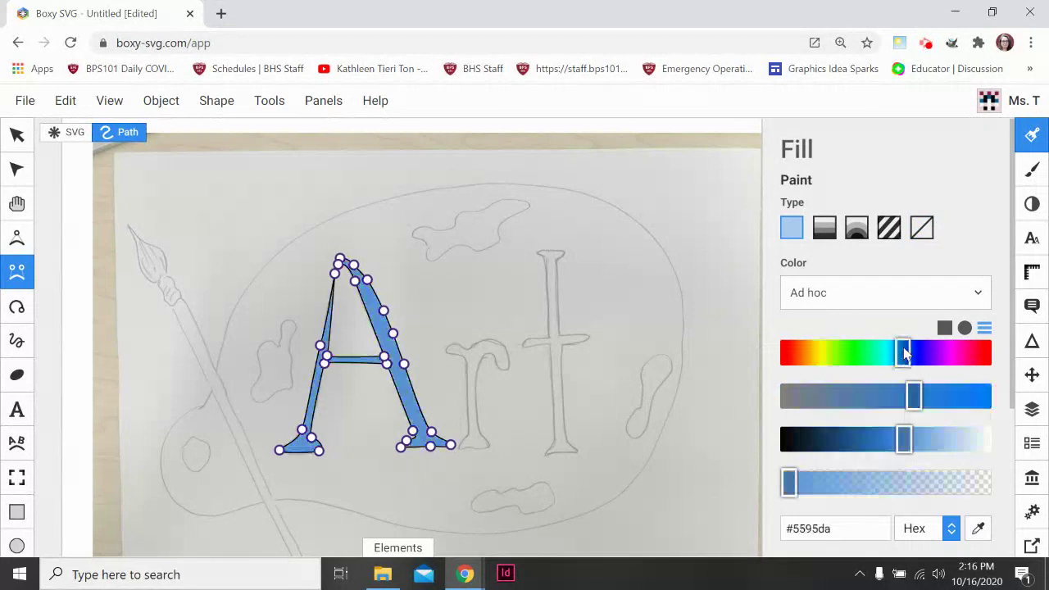
pyautogui.moveTo(918, 397); pyautogui.dragTo(945, 396)
pyautogui.click(1032, 169)
pyautogui.click(922, 227)
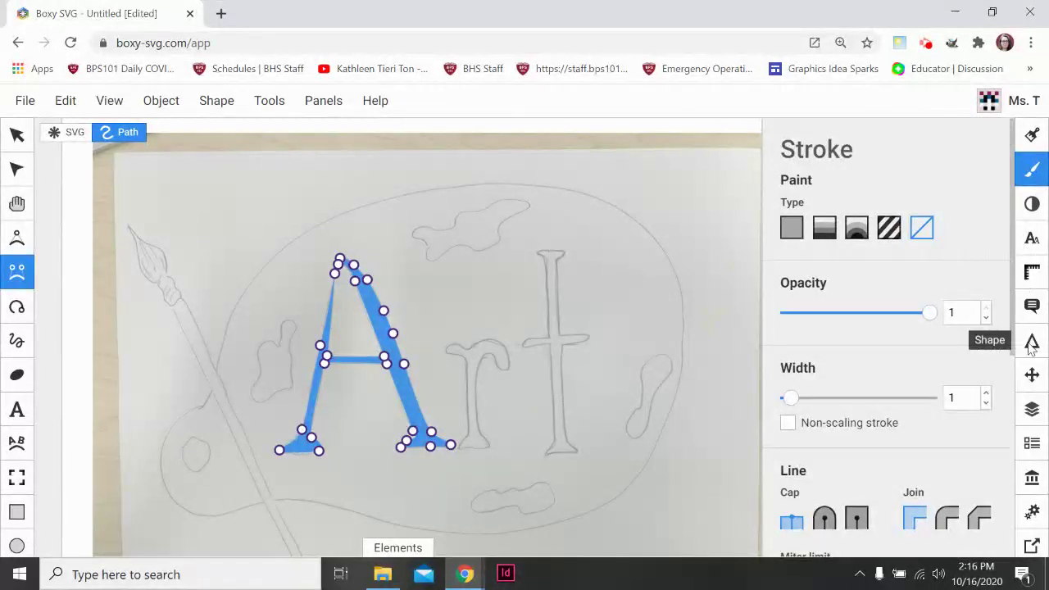
# Step: Hide the reference image and check the A alone on the artboard, switching between object selection and path node display
pyautogui.click(1032, 408)
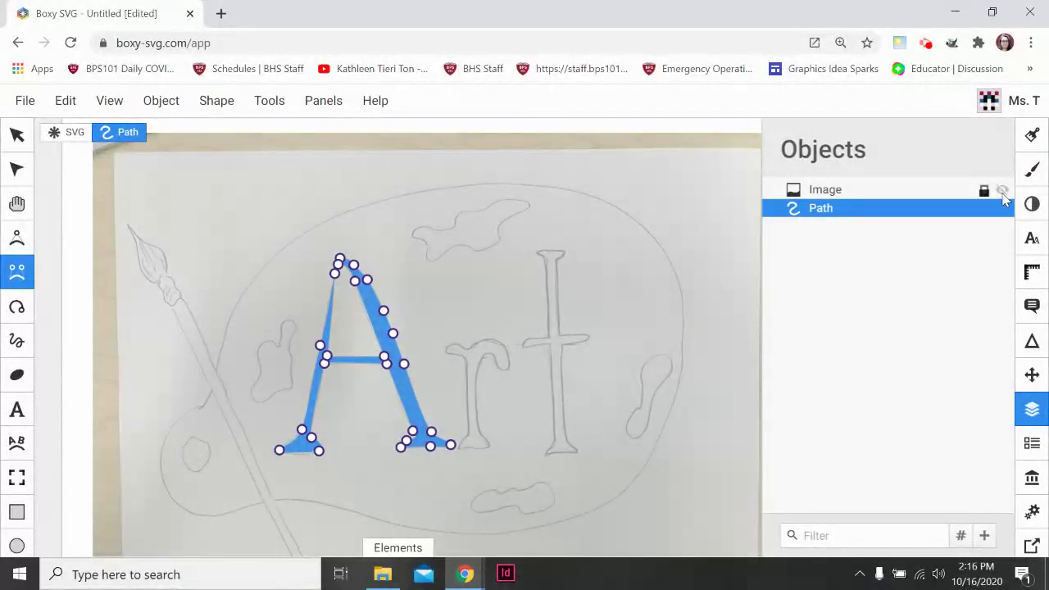
pyautogui.click(1002, 191)
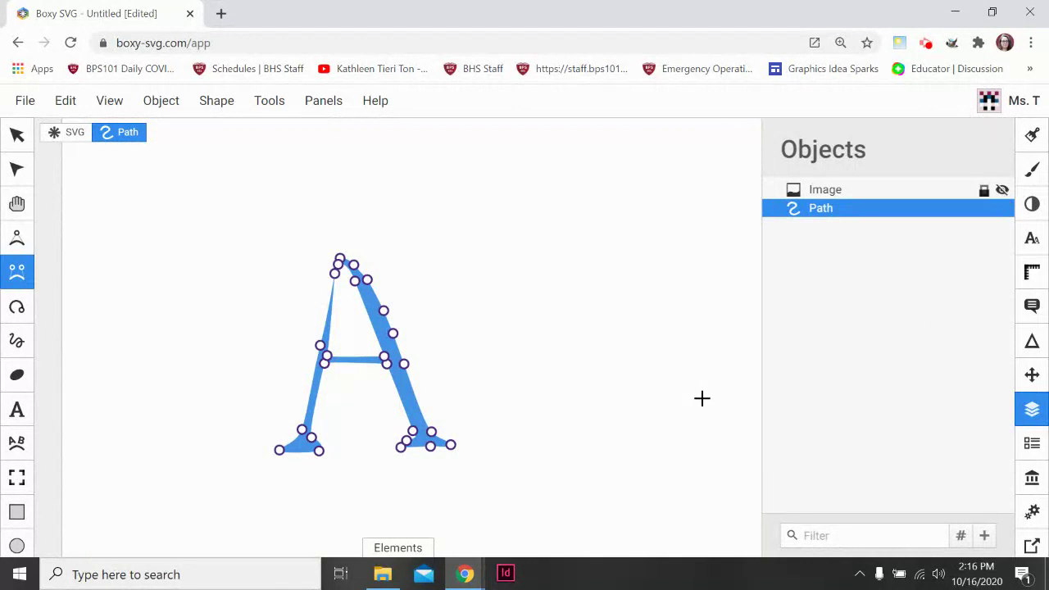
pyautogui.press('v')
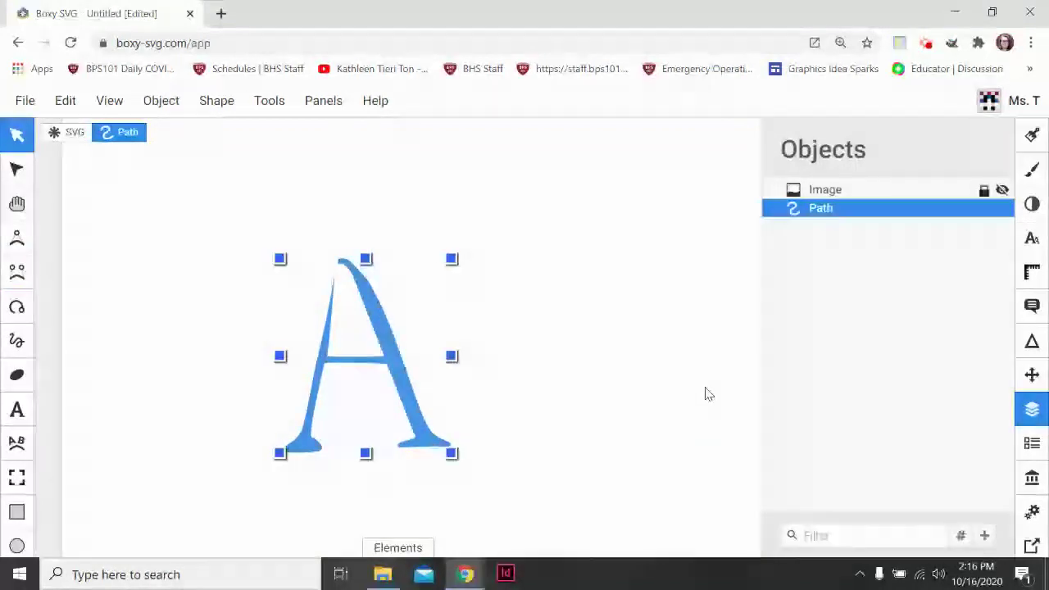
pyautogui.scroll(-2, 708, 394)
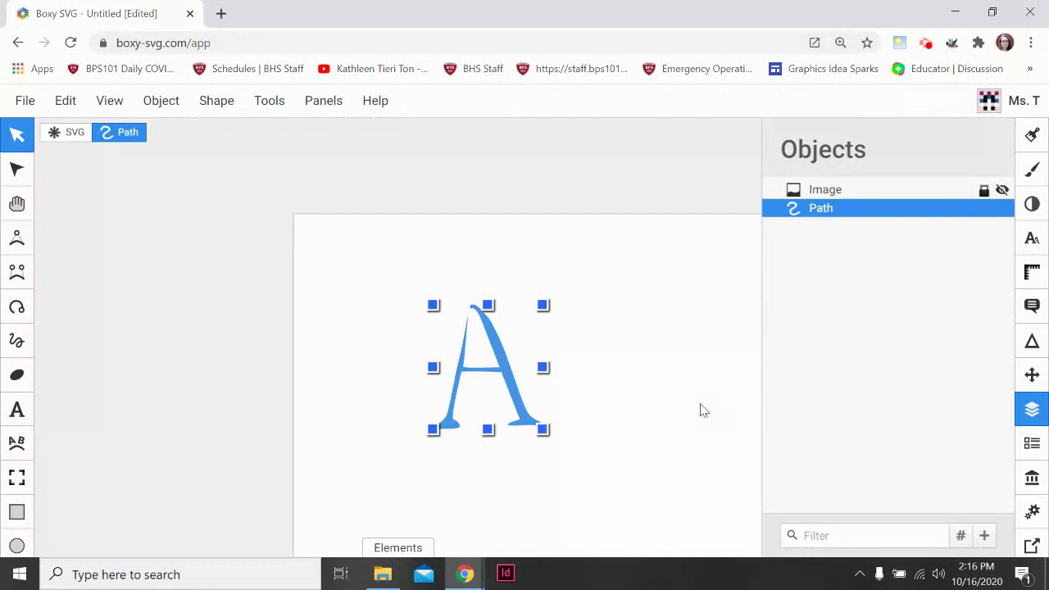
pyautogui.scroll(-1, 715, 406)
pyautogui.press('e')
pyautogui.press('v')
pyautogui.press('e')
pyautogui.press('v')
pyautogui.press('e')
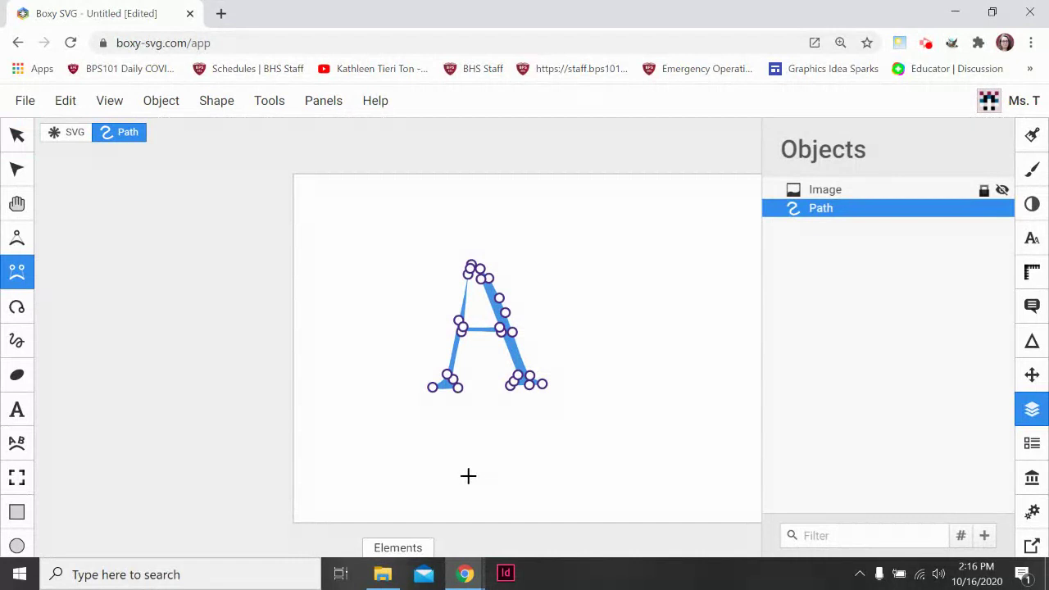
pyautogui.click(17, 203)
pyautogui.moveTo(541, 471); pyautogui.dragTo(405, 468)
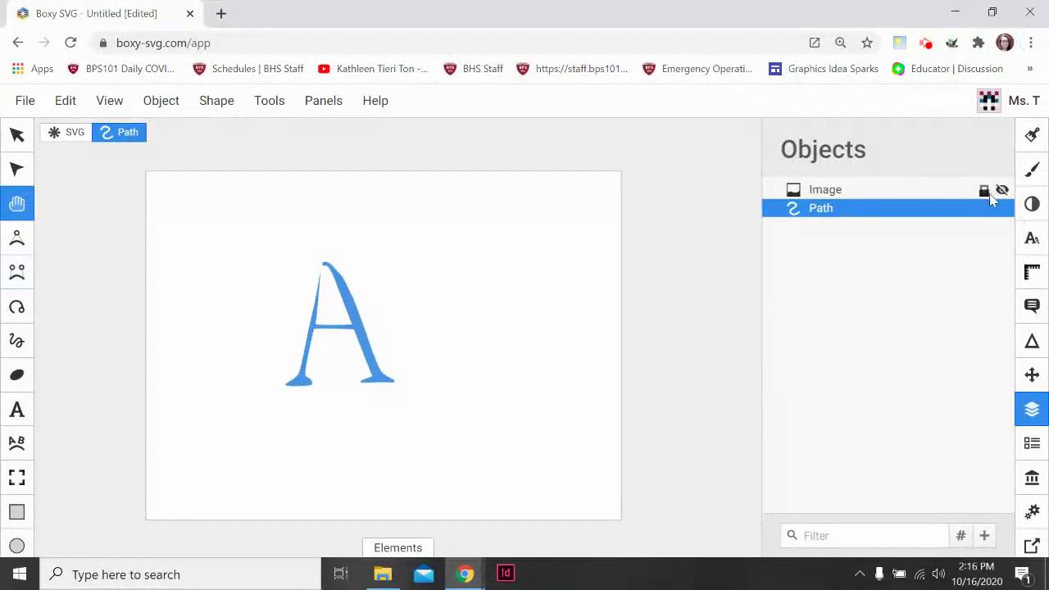
# Step: Toggle the A path's visibility off and on, and show the reference image again
pyautogui.click(1004, 209)
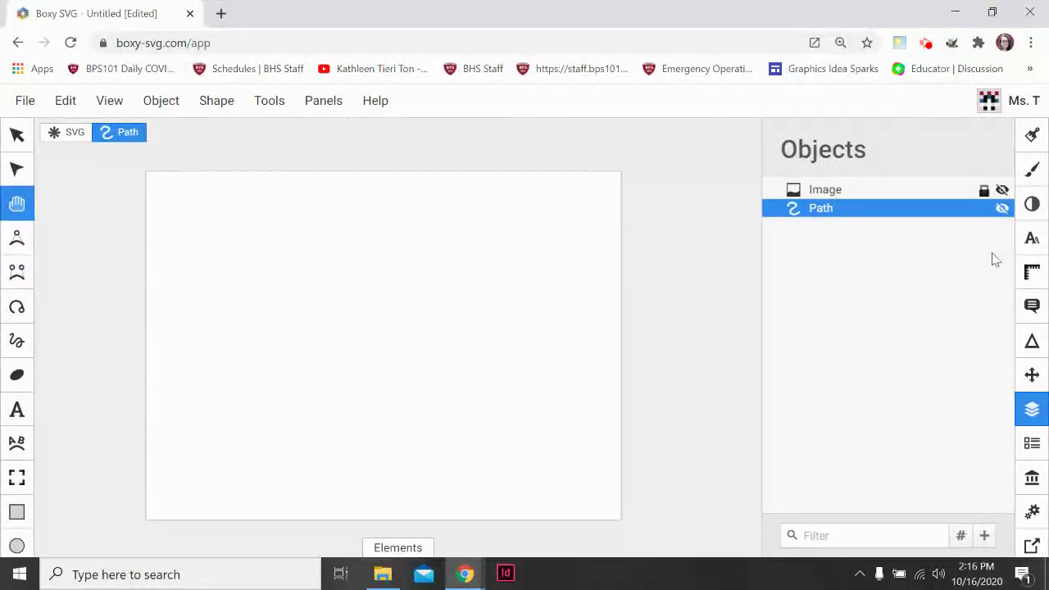
pyautogui.click(1004, 209)
pyautogui.click(1002, 189)
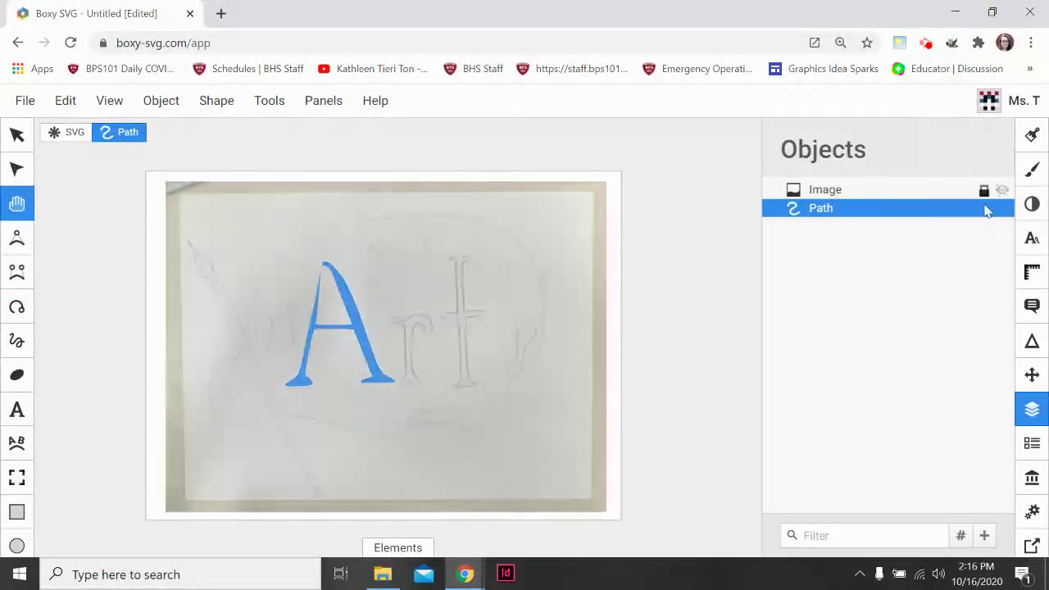